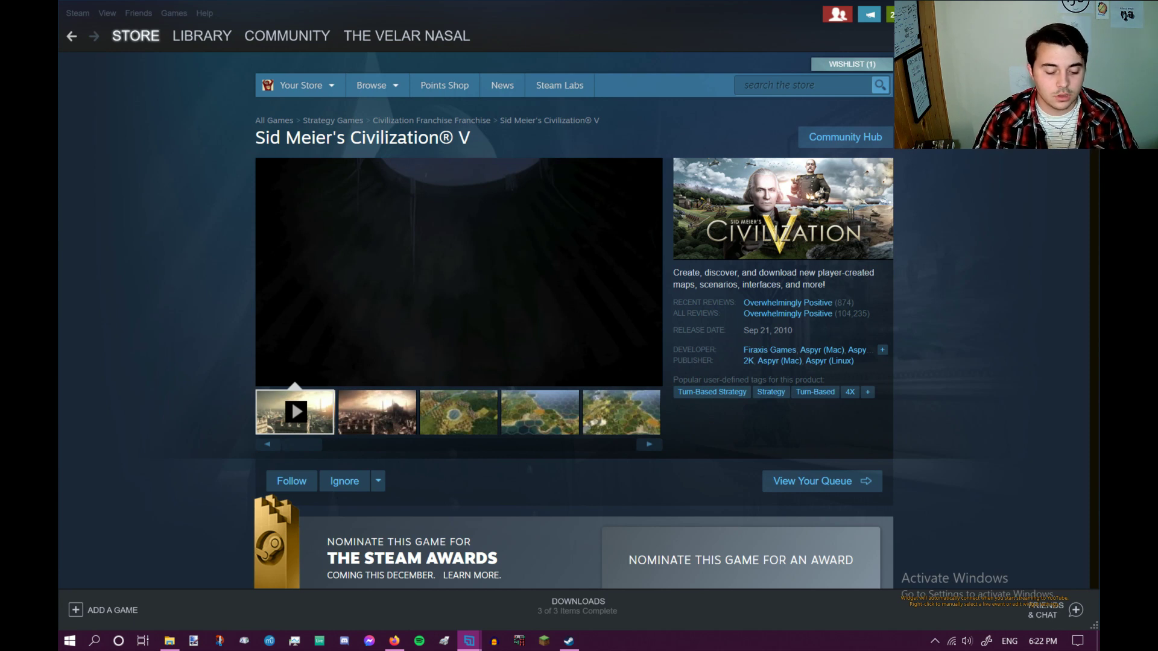
Open the Civilization V modding tools launcher and start the WorldBuilder map editor.
key(alt+Tab)
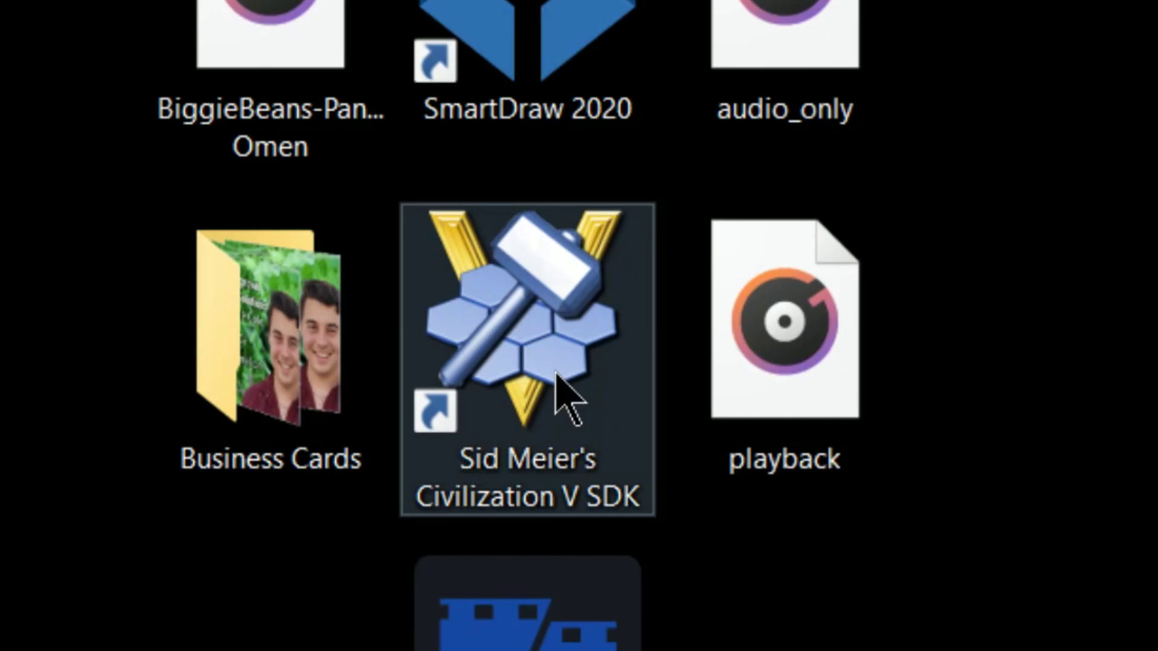
double_click(561, 392)
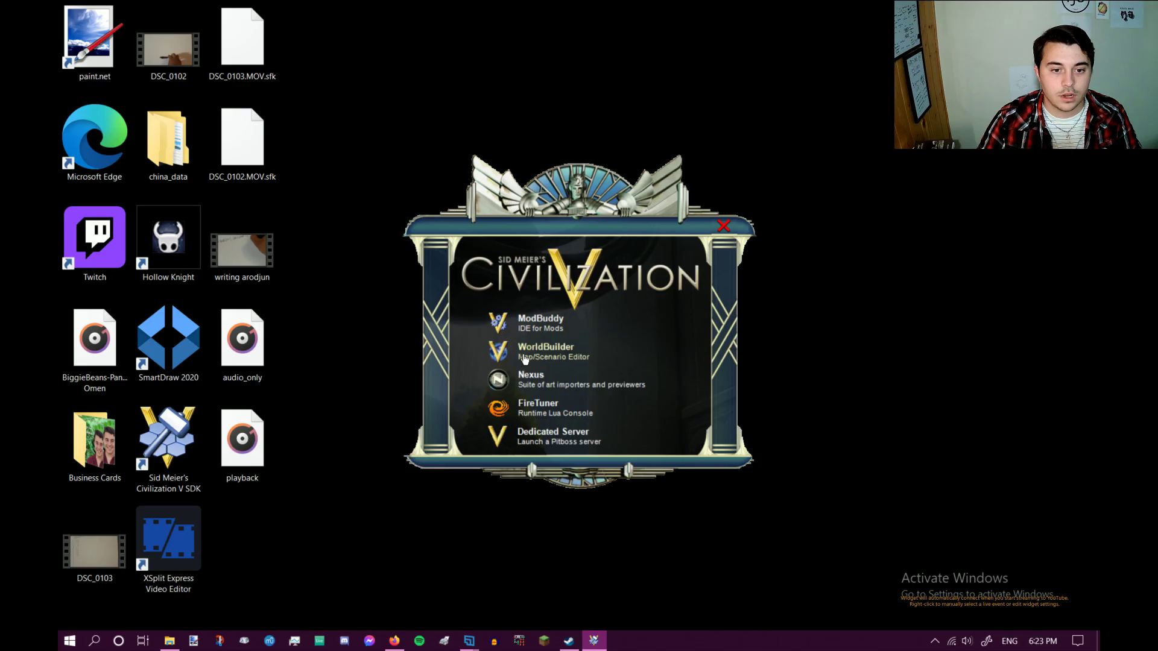
click(524, 358)
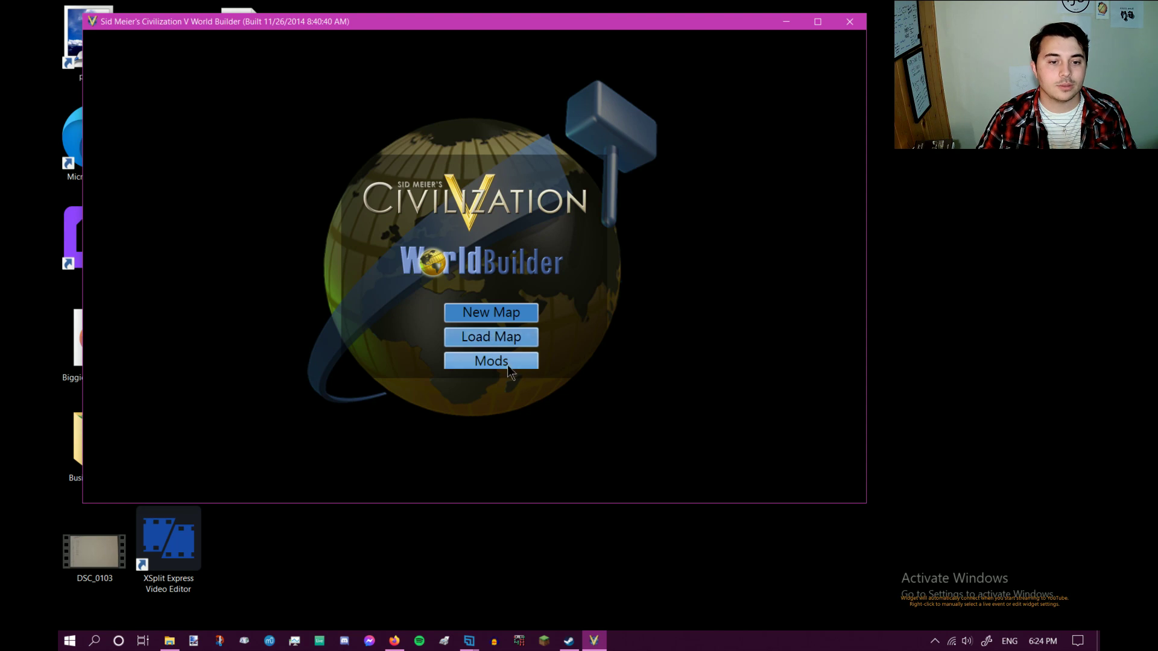
Load the saved map EFC BIG WORLD.Civ5Map.
click(527, 339)
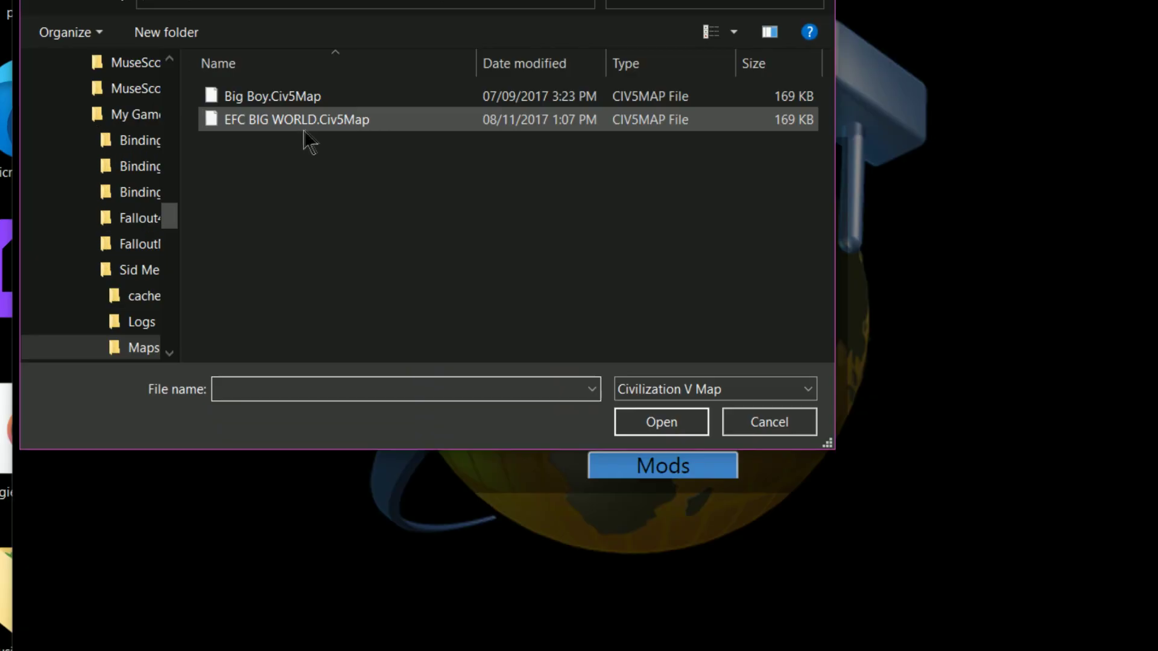
click(256, 147)
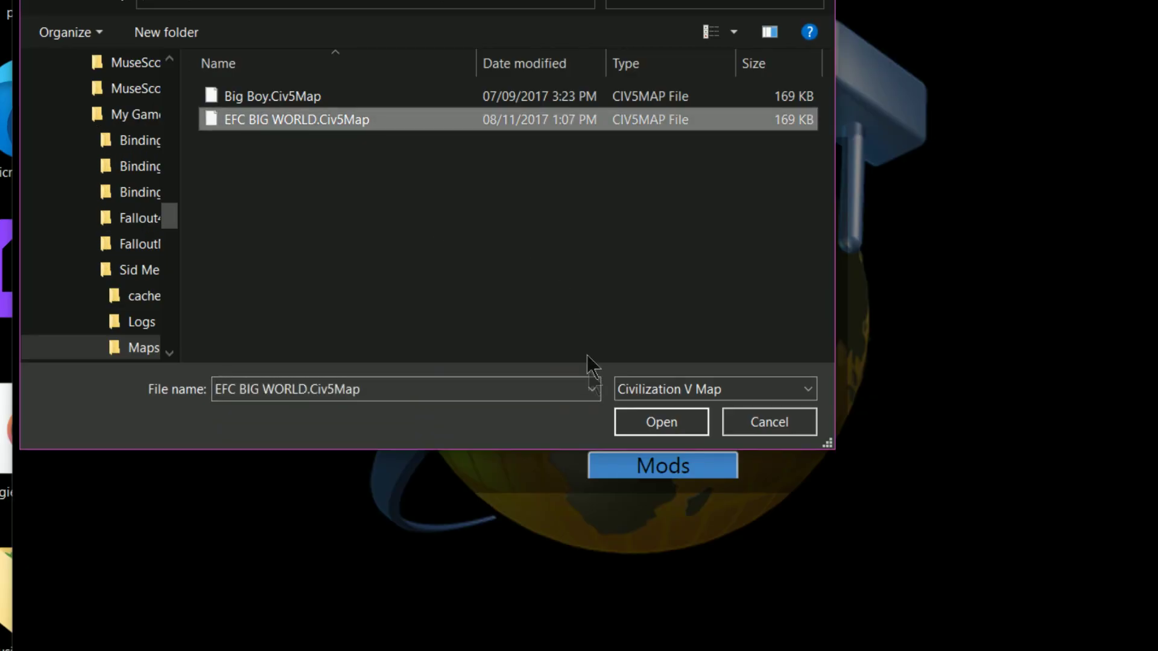
click(661, 421)
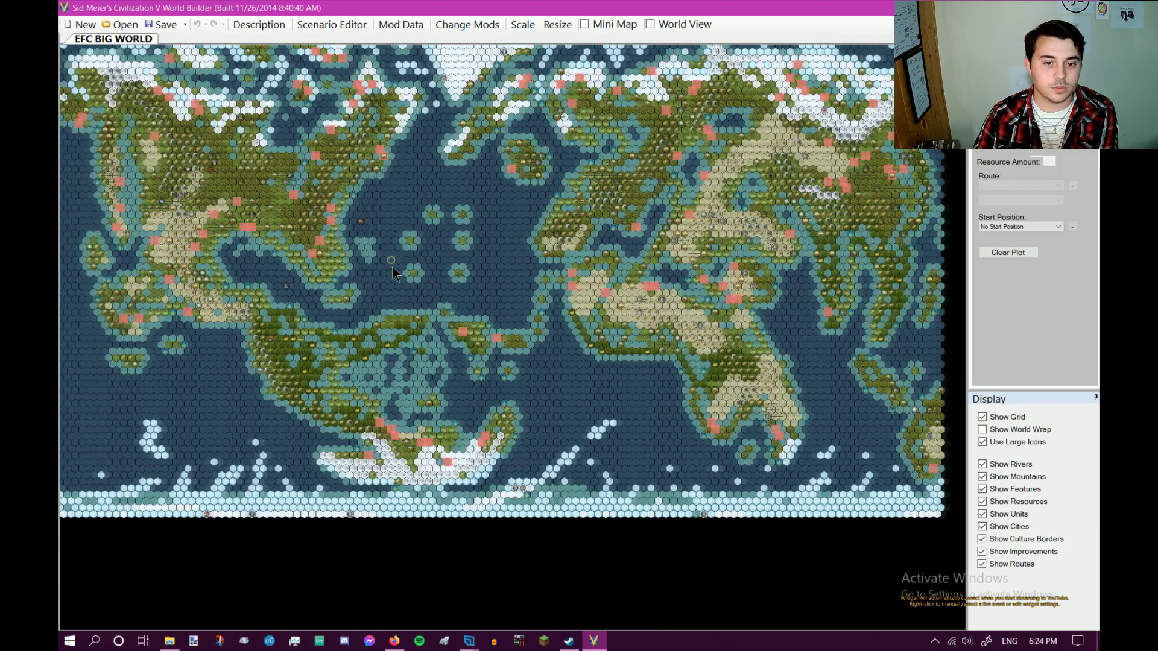
Examine the EFC BIG WORLD and EL FWONK example maps, inspecting the coastline, terrain and individual plots up close.
right_drag(393, 267, 462, 301)
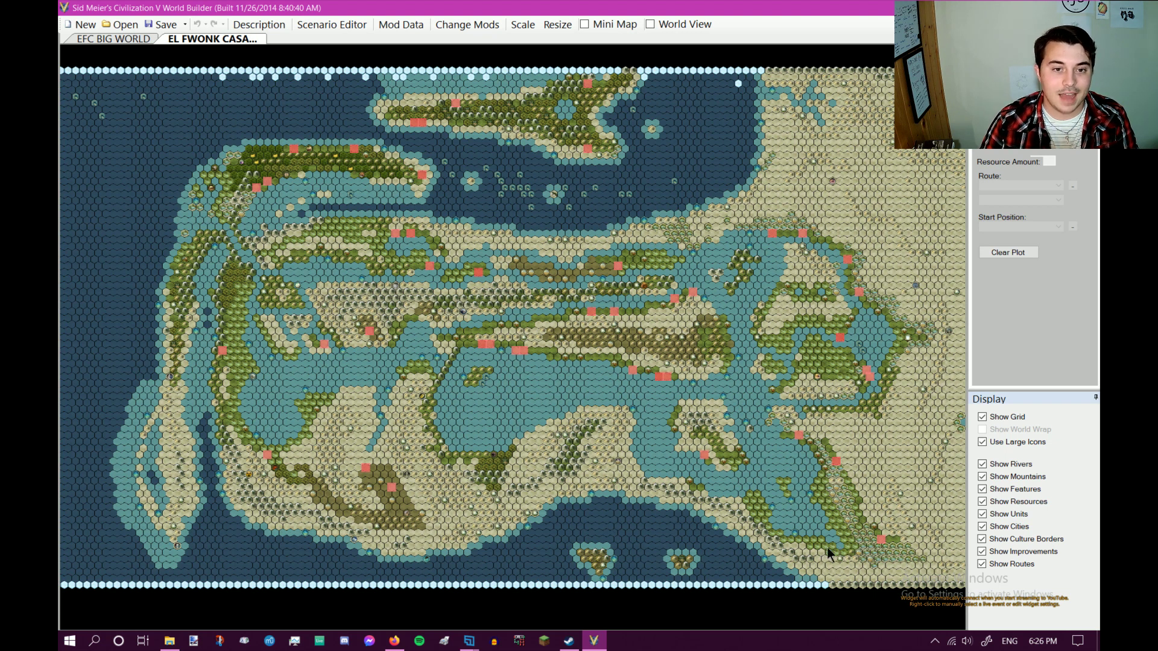
scroll(928, 549, up, 5)
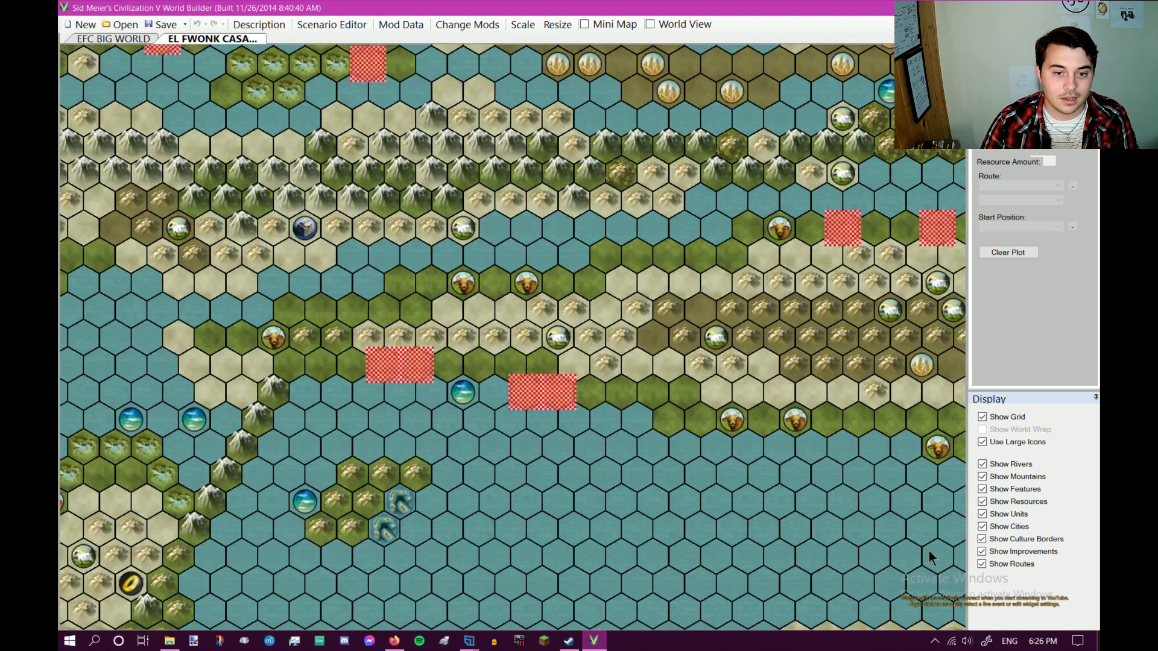
click(632, 397)
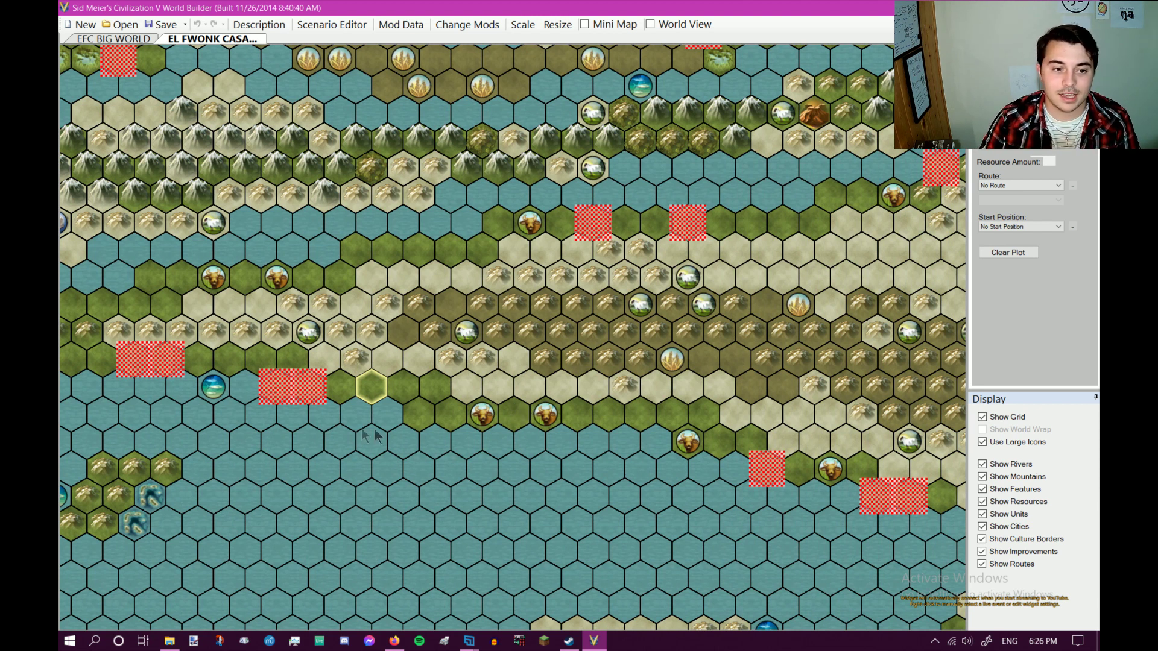
click(277, 389)
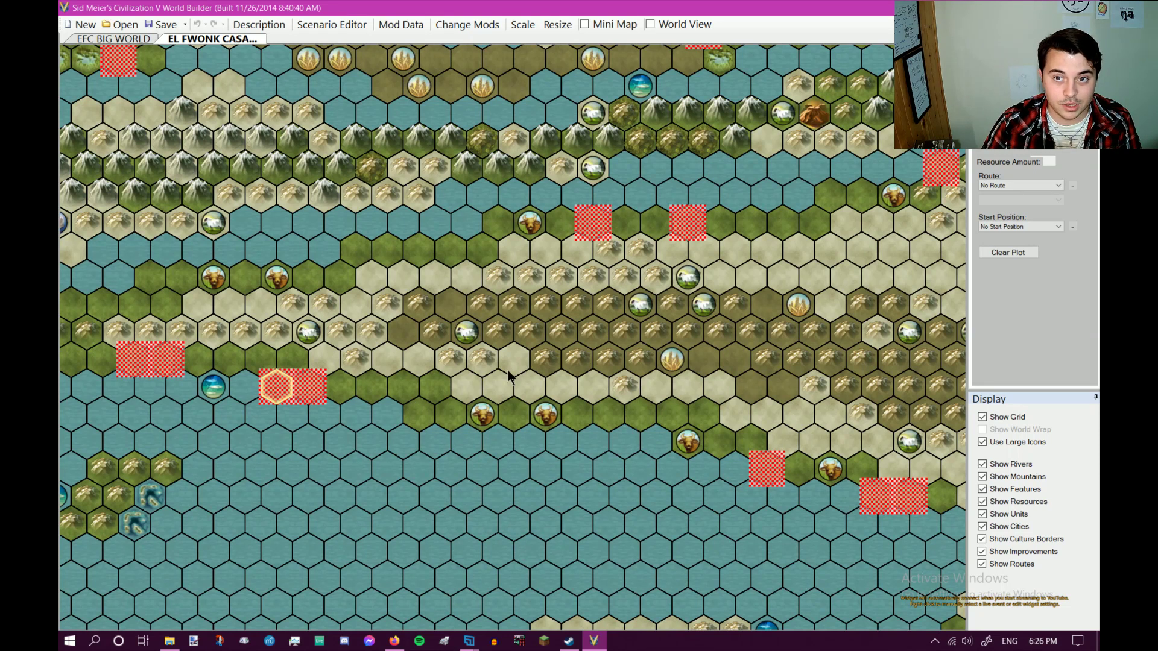
scroll(508, 370, down, 2)
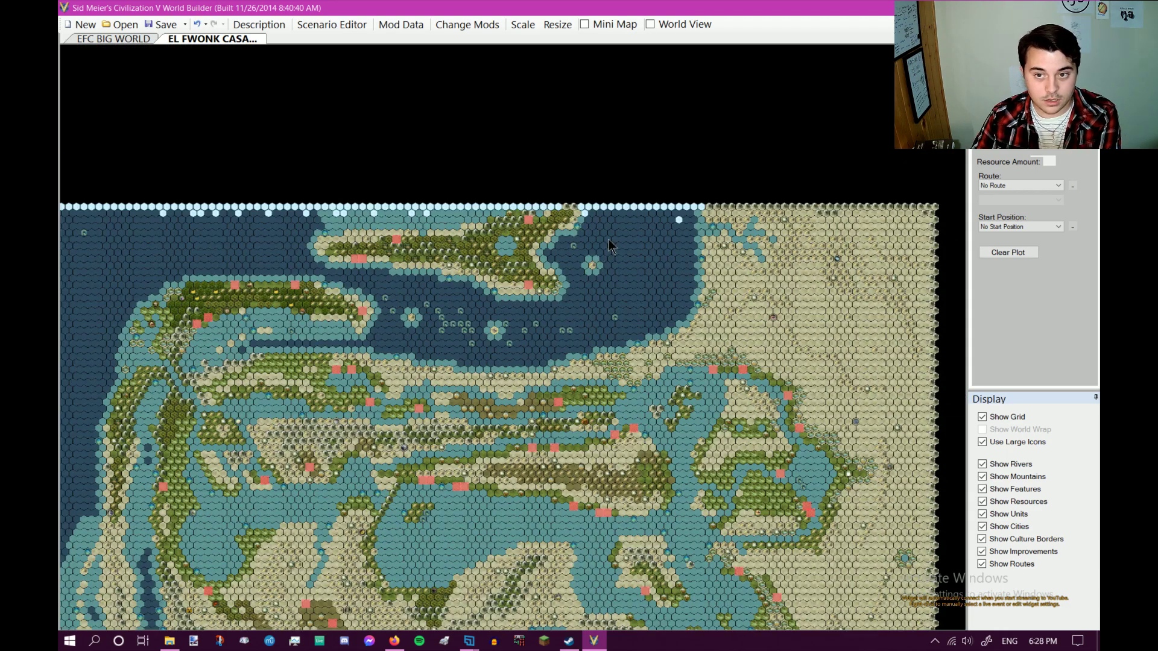
click(577, 305)
scroll(531, 306, down, 5)
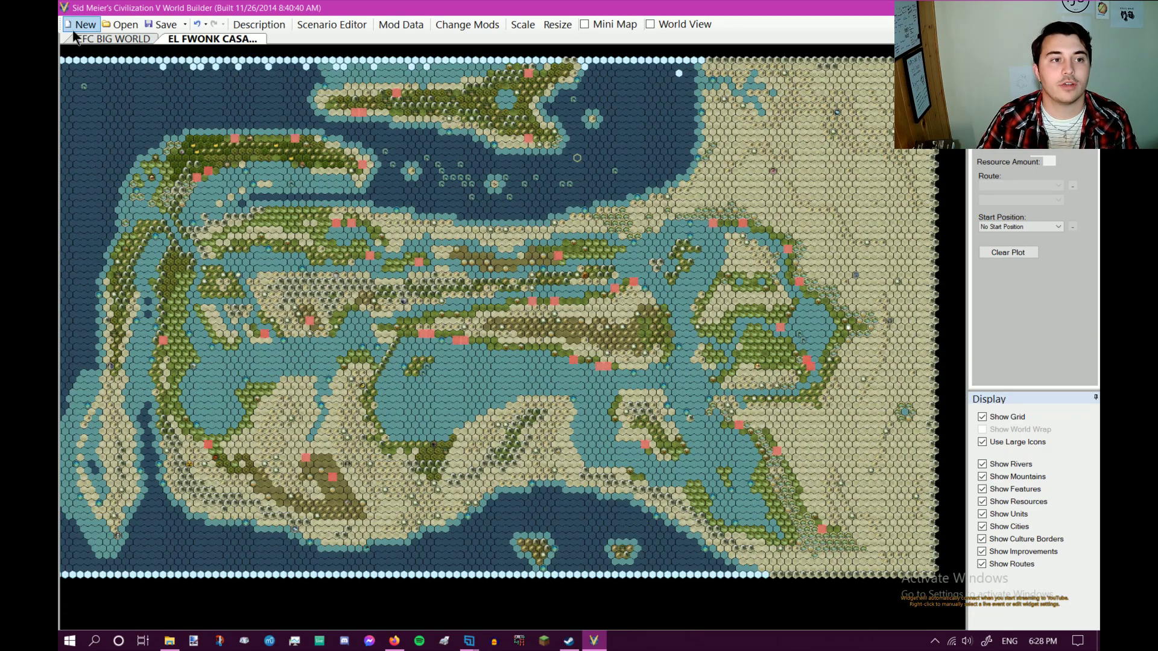
Create a new map with a width of 86 and a height of 64 and generate it blank.
click(75, 28)
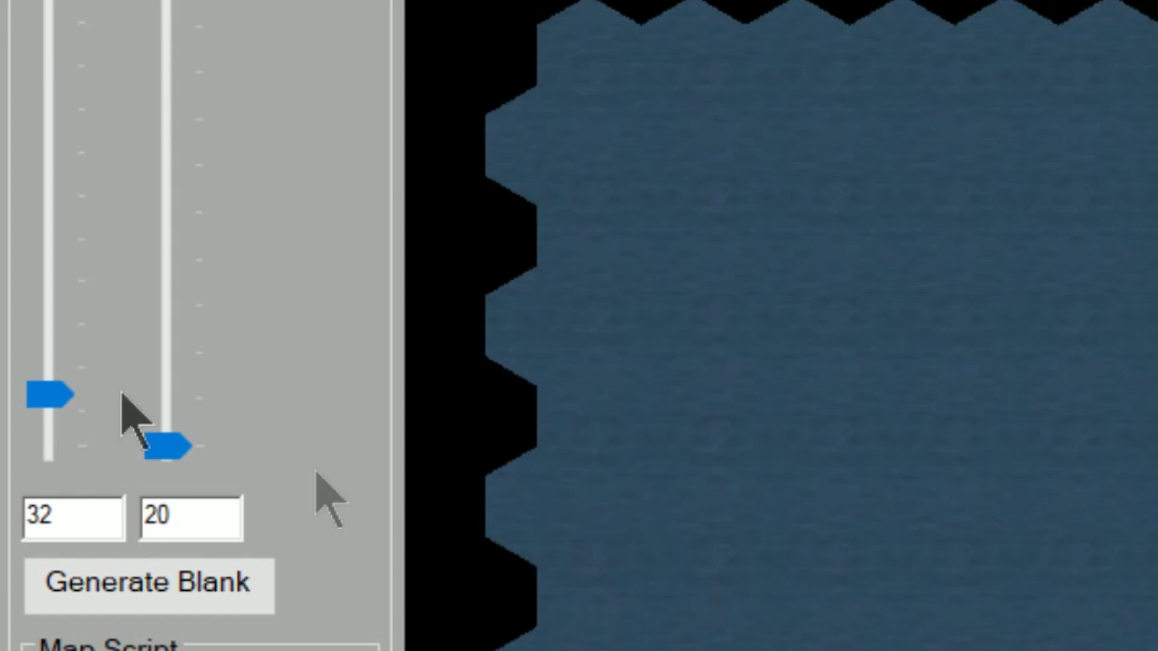
drag(37, 392, 91, 176)
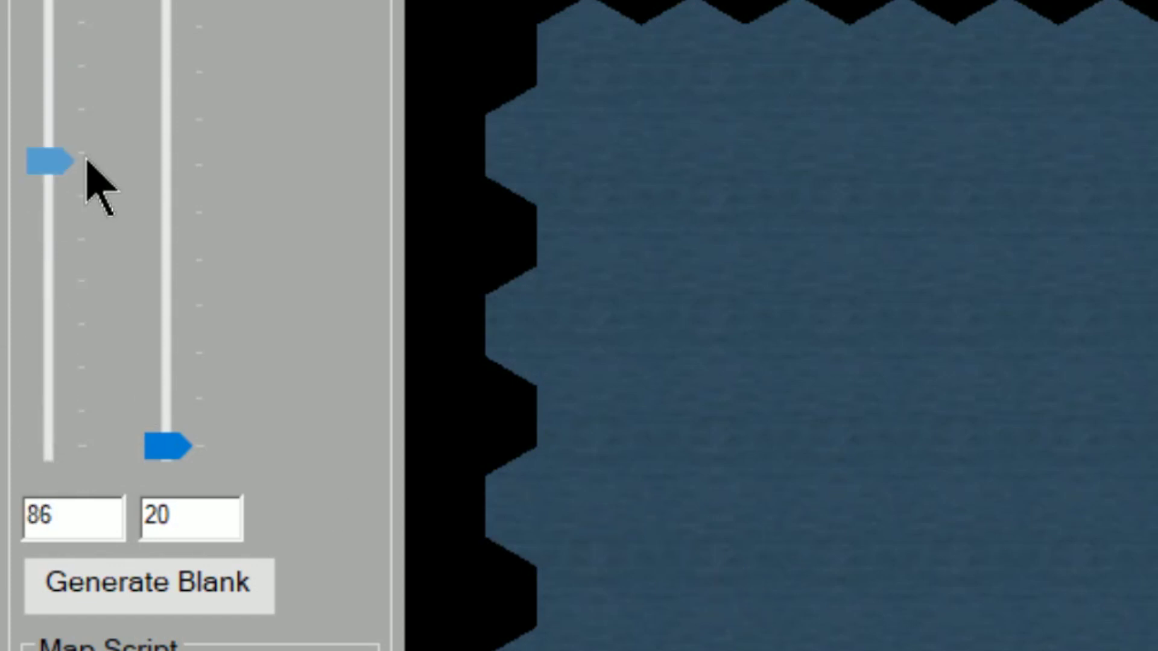
drag(188, 458, 223, 124)
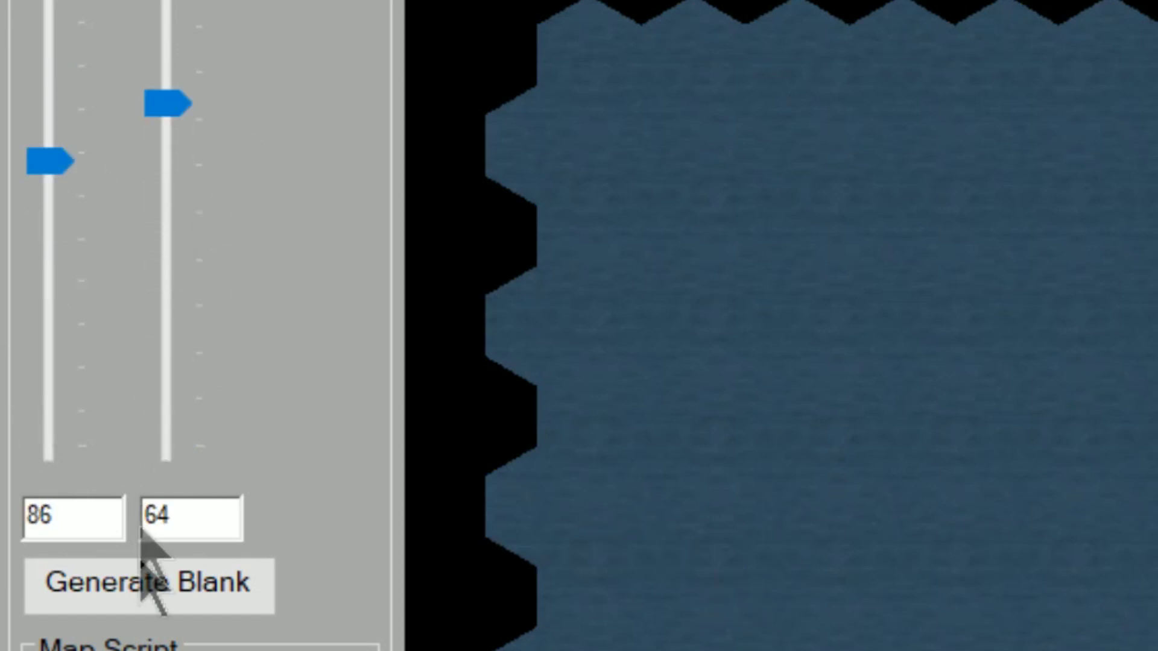
click(137, 603)
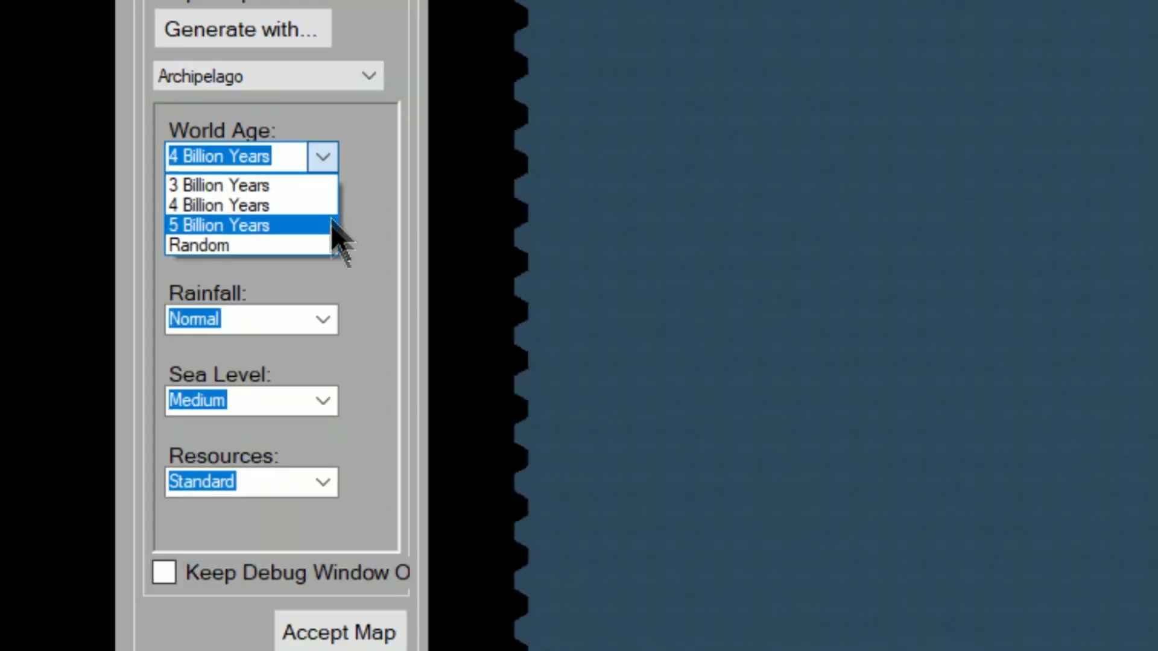
Set the Archipelago map script's world age to 5 Billion Years and its temperature to Cool.
click(333, 228)
click(321, 237)
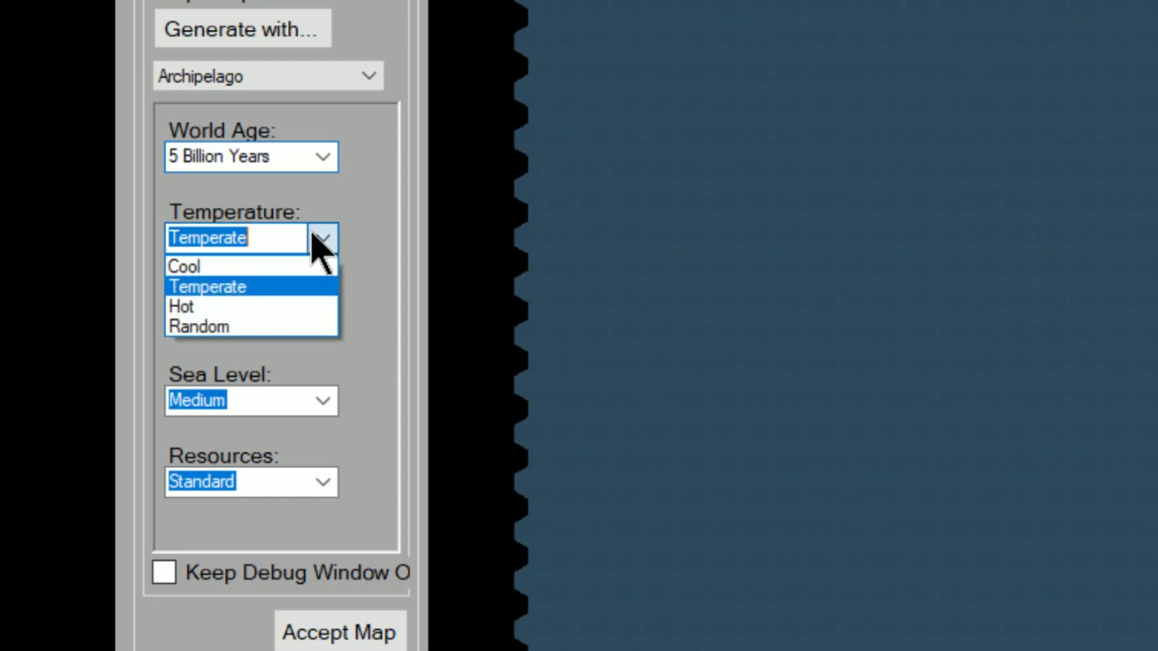
click(253, 286)
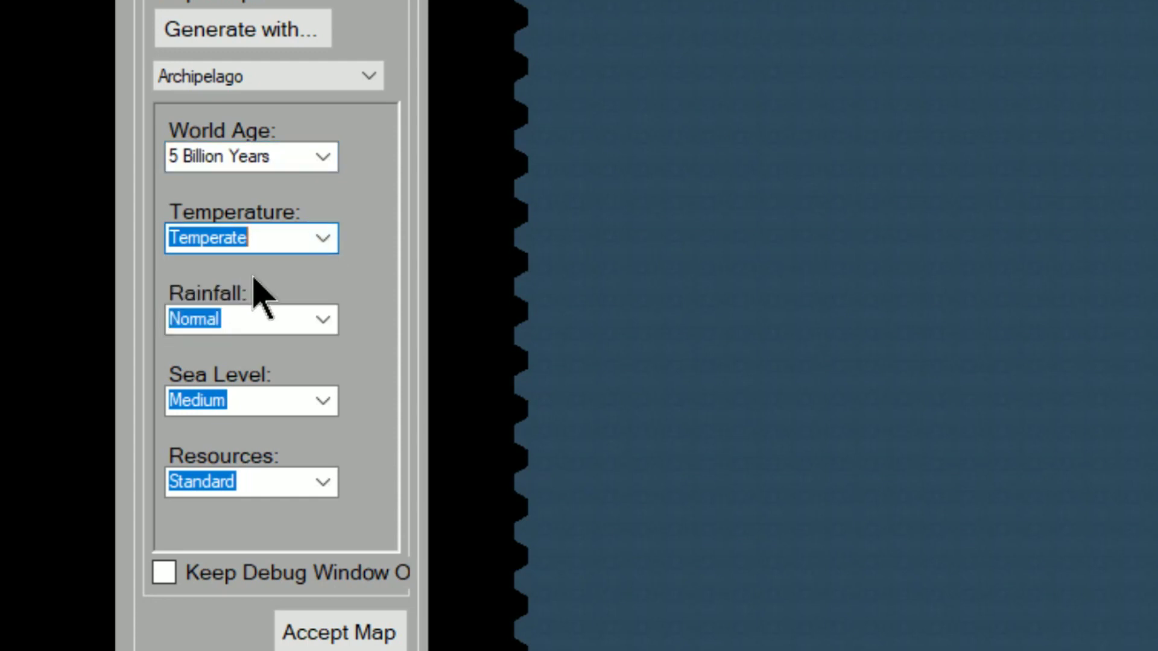
click(321, 238)
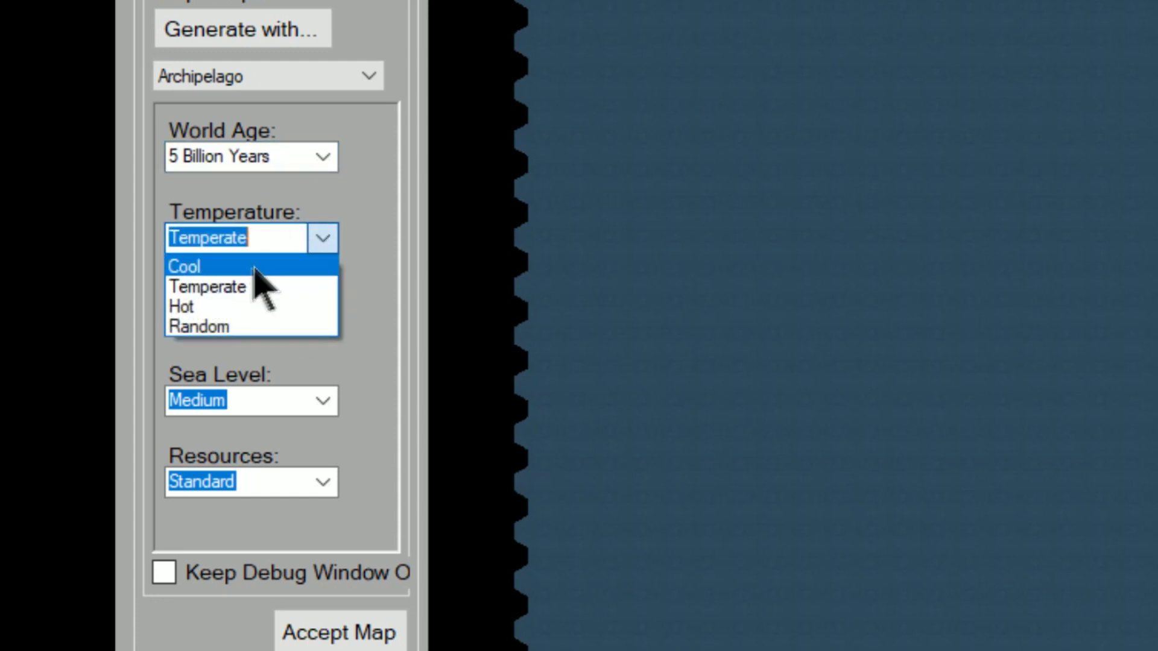
click(252, 267)
Set the map script's rainfall to Wet, sea level to High and resources to Abundant.
click(318, 320)
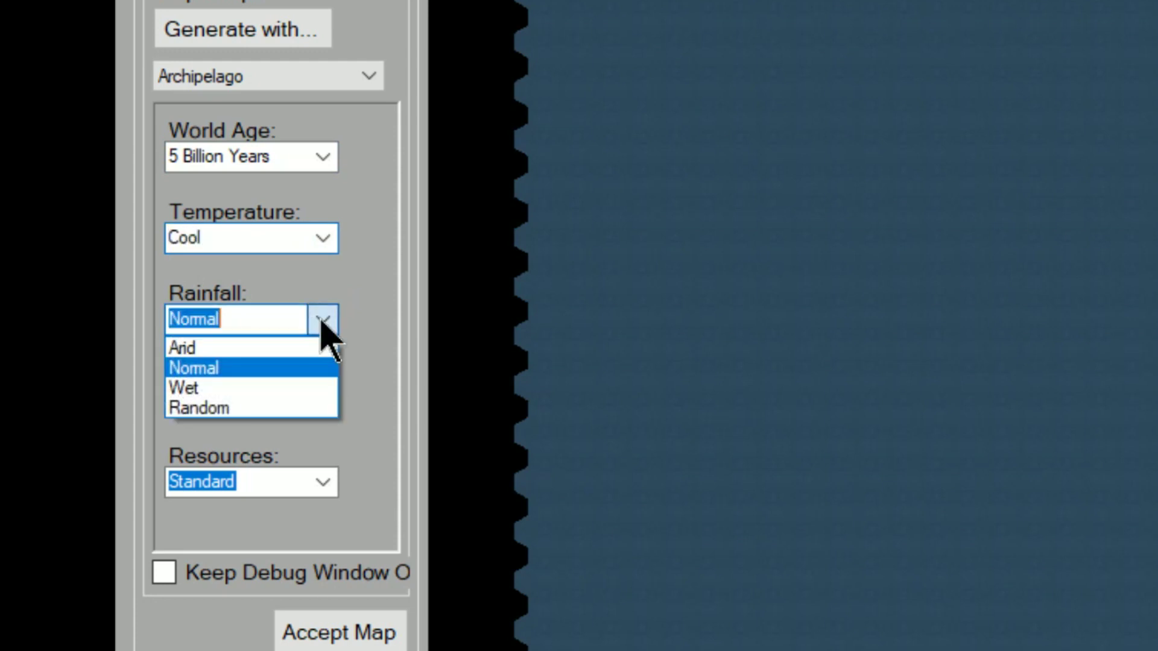
click(314, 389)
click(322, 401)
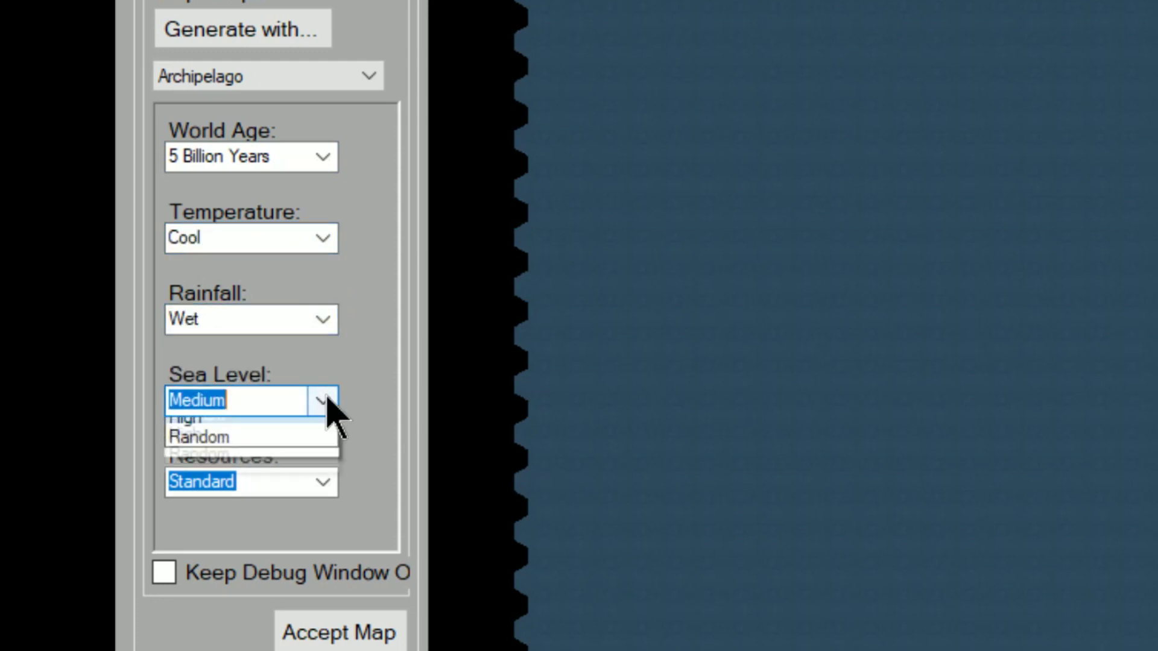
click(269, 473)
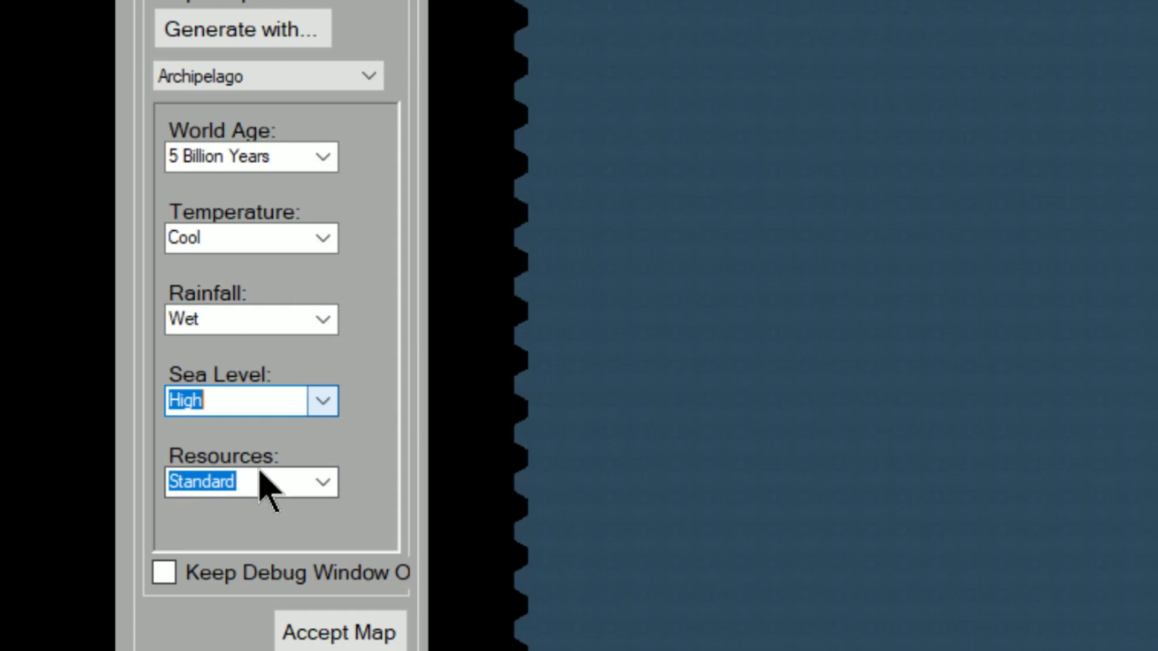
click(323, 485)
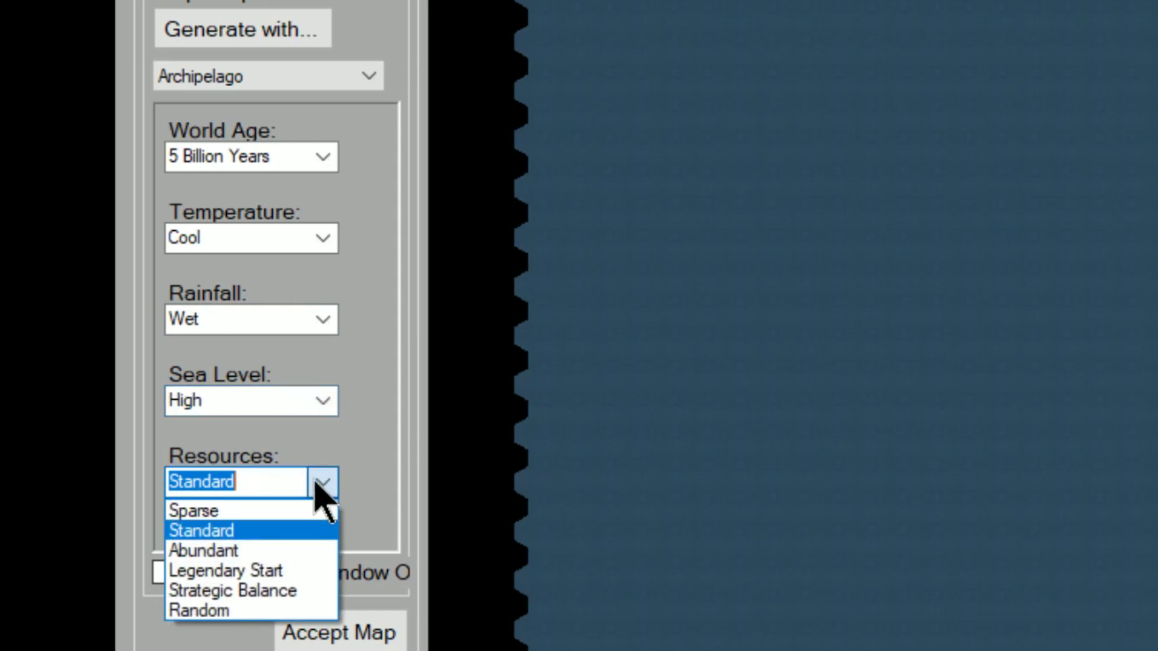
click(277, 551)
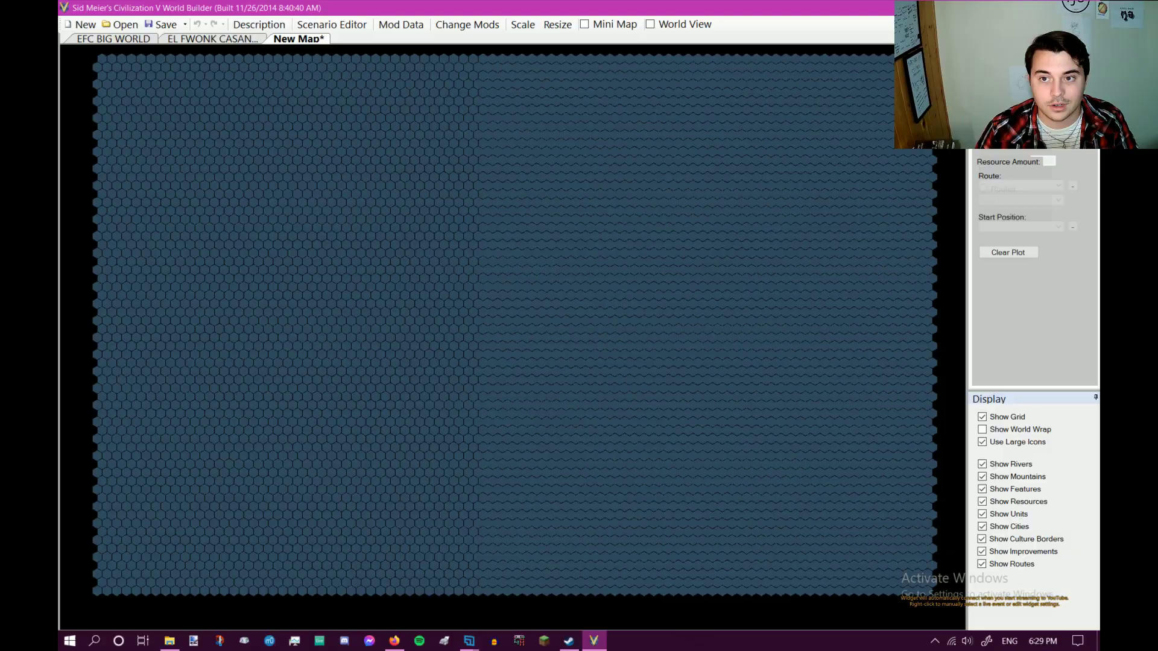
Try painting a long winding strip of grassland across the blank ocean with the small hex brush, and undo it.
click(664, 194)
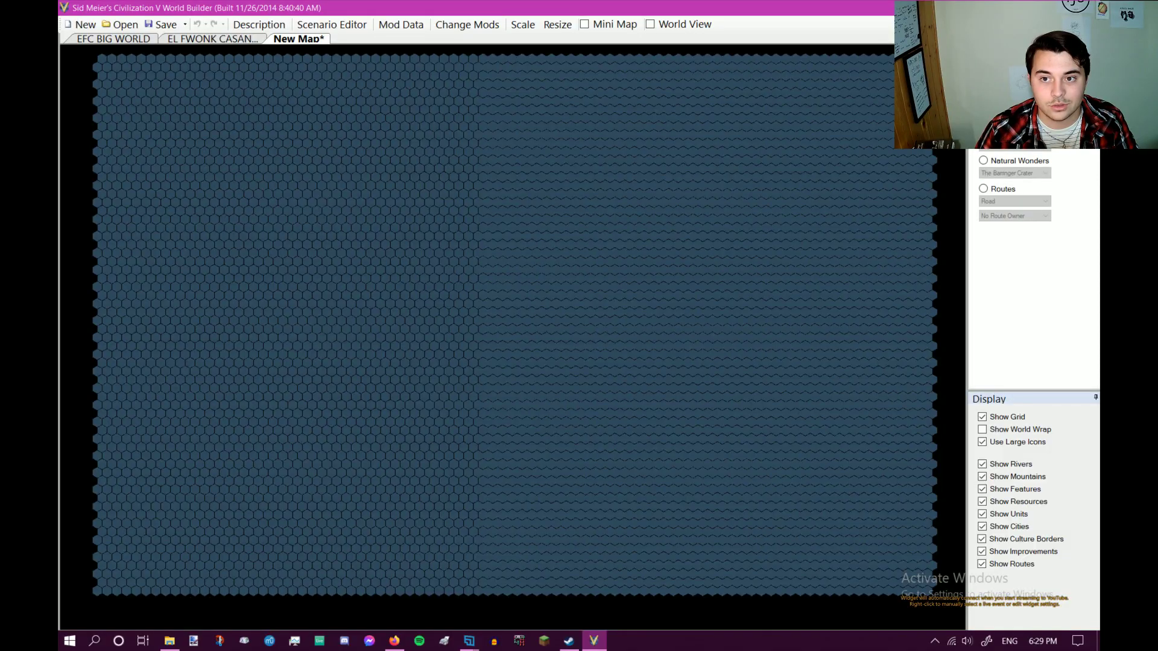
key(ctrl+z)
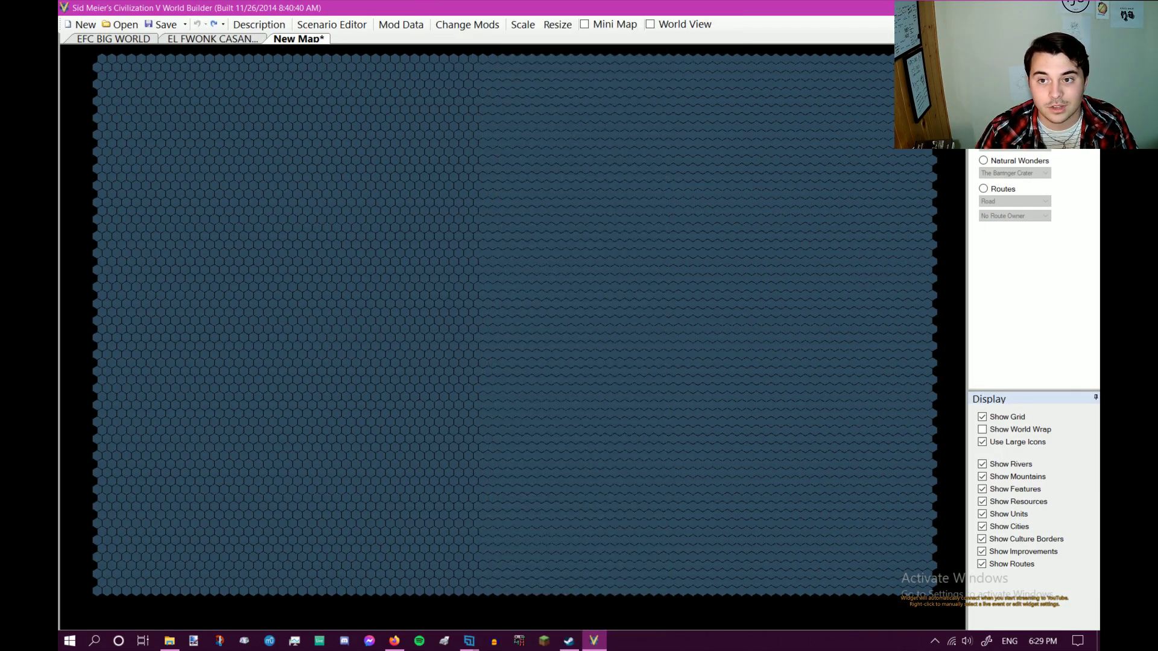
click(1032, 59)
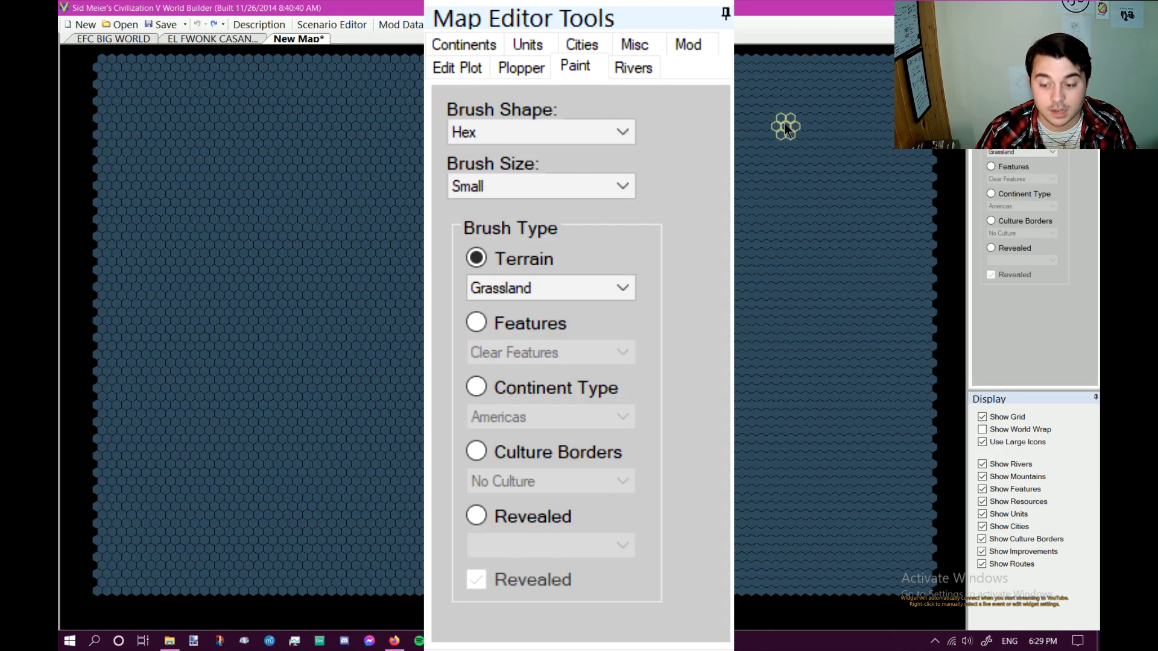
mouse_move(814, 107)
mouse_down()
mouse_move(737, 160)
mouse_move(326, 357)
mouse_move(163, 221)
mouse_up()
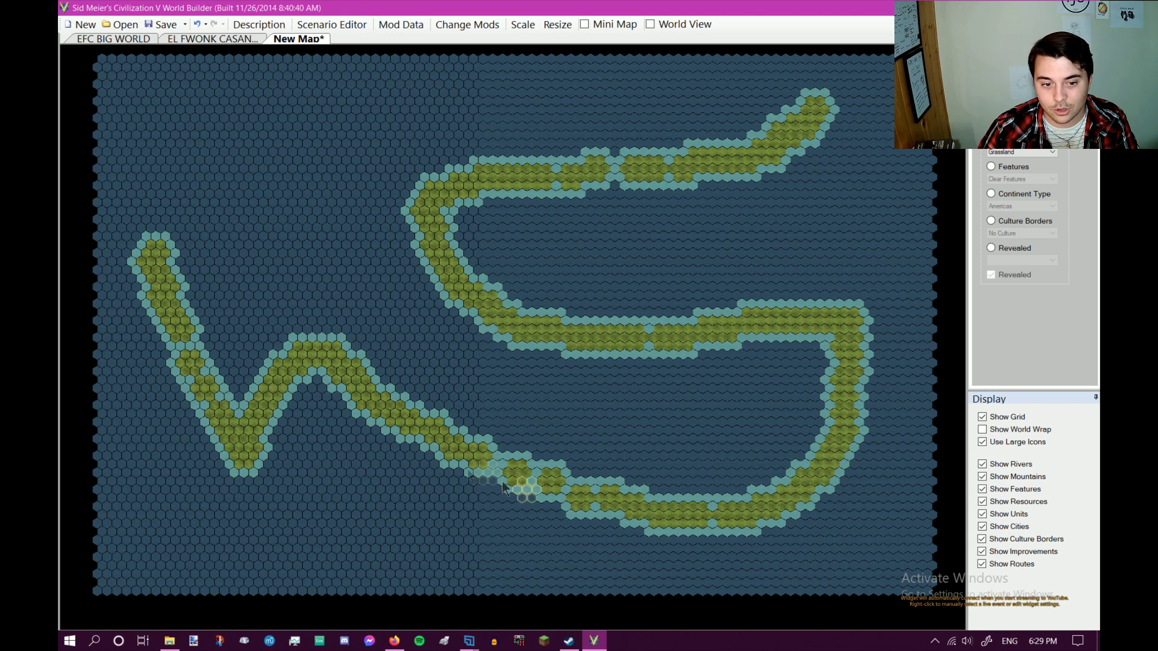
click(198, 25)
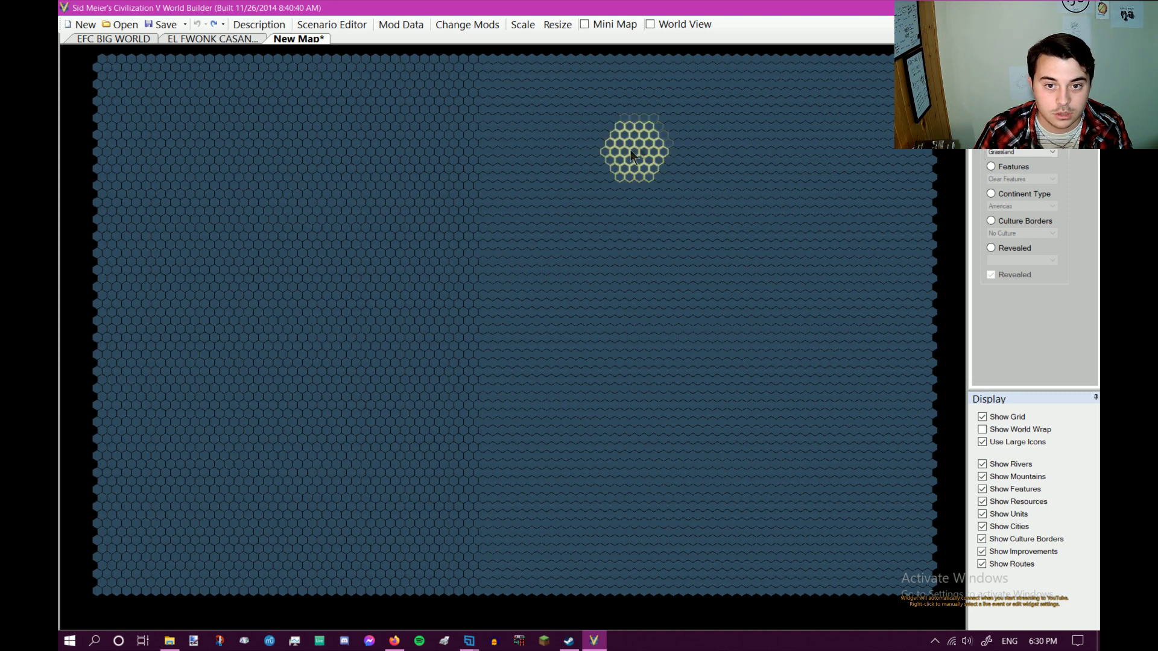
Paint three separate grassland landmasses across the northern half of the ocean map with a larger hex brush.
drag(276, 256, 291, 193)
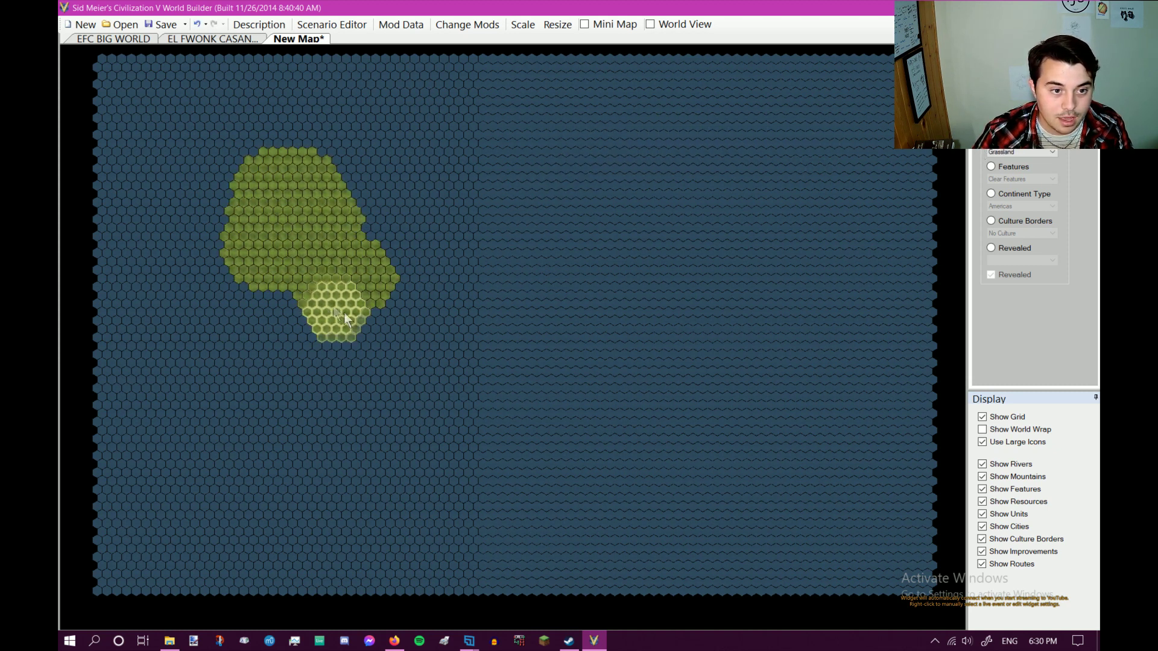
mouse_move(331, 298)
mouse_down()
mouse_move(375, 314)
mouse_move(433, 304)
mouse_up()
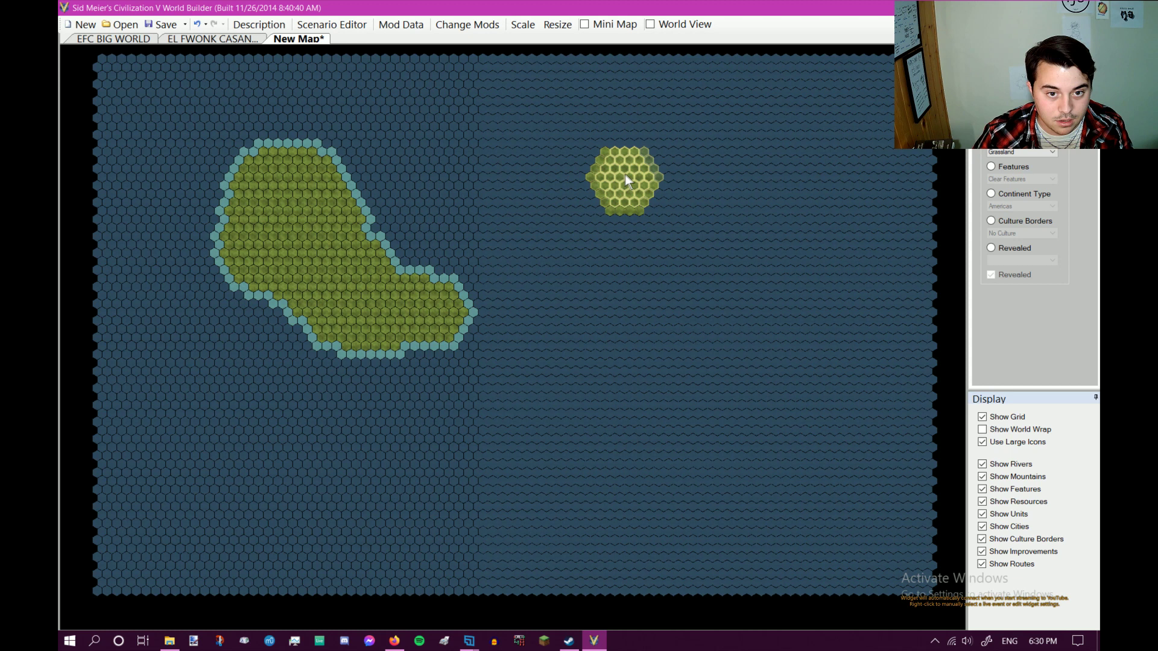
mouse_move(625, 179)
mouse_down()
mouse_move(578, 170)
mouse_move(623, 215)
mouse_move(557, 202)
mouse_up()
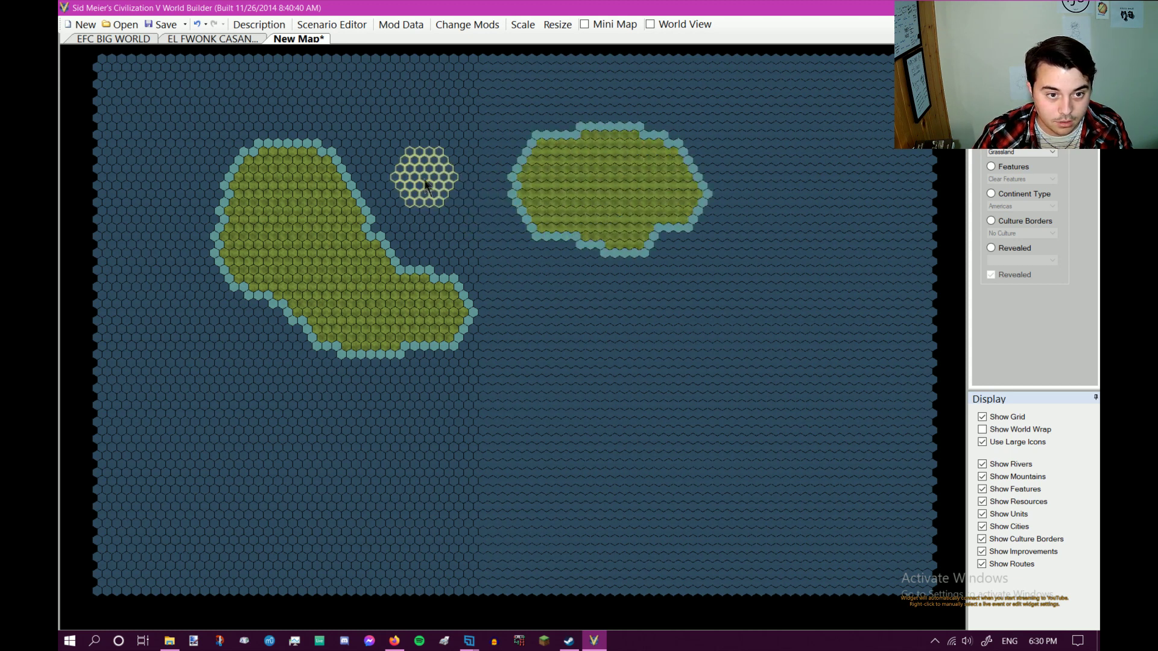
drag(421, 176, 405, 128)
drag(425, 171, 430, 181)
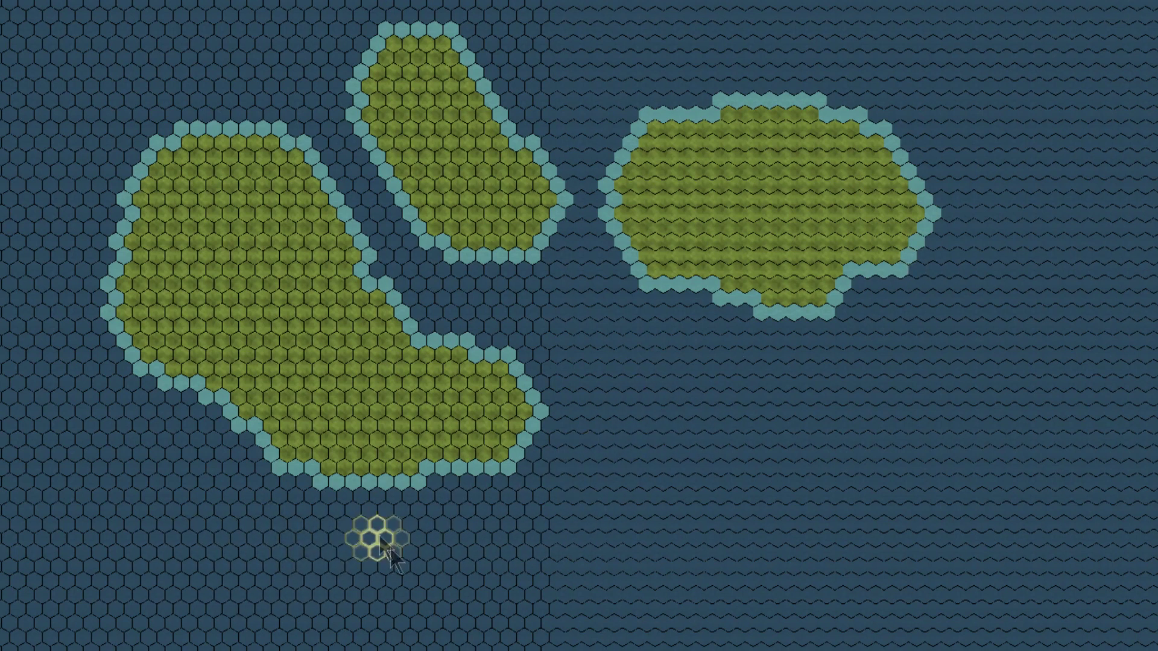
Paint smaller grassland islands south and east of the western landmass with a smaller hex brush.
drag(302, 551, 311, 544)
drag(506, 543, 520, 544)
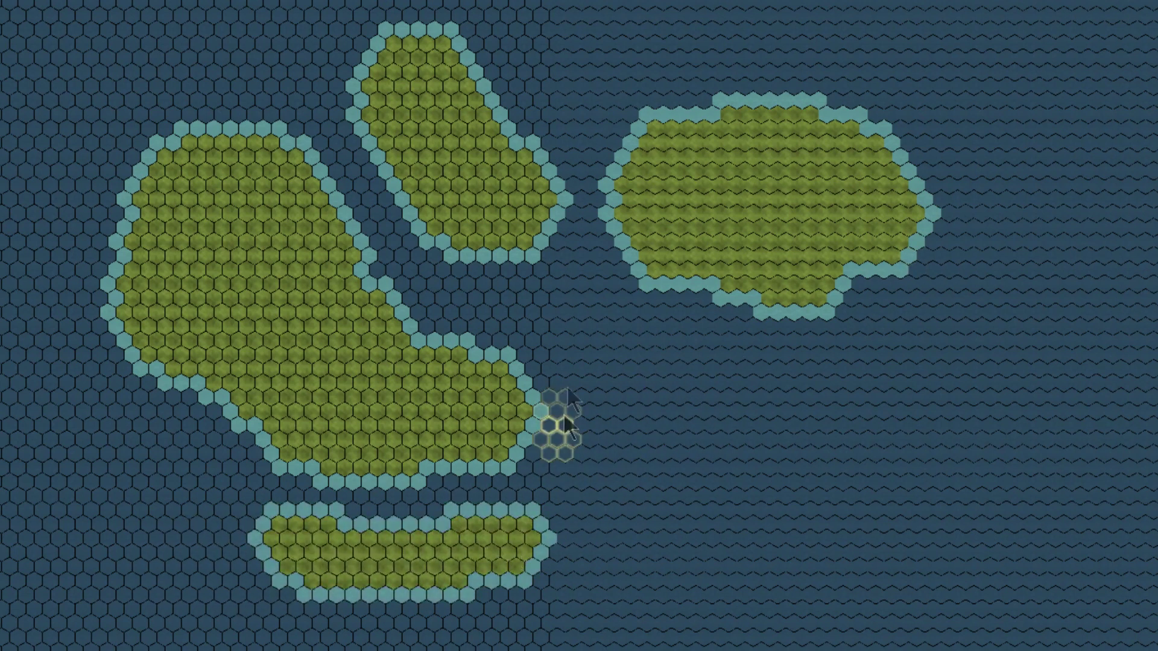
drag(564, 343, 576, 324)
mouse_move(775, 564)
mouse_down()
mouse_move(630, 455)
mouse_move(738, 569)
mouse_up()
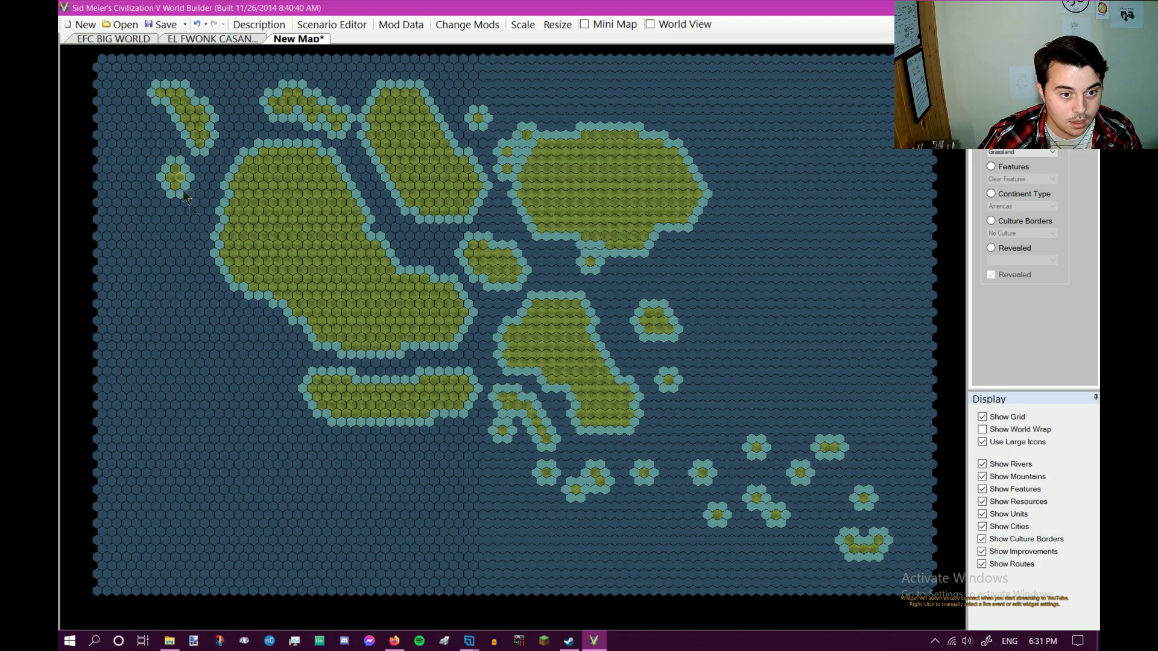
Paint small grassland islands off the western landmass's west and south coasts, plus a single-hex island in the far eastern ocean.
click(204, 236)
drag(150, 211, 185, 270)
click(200, 295)
click(175, 321)
click(239, 363)
click(893, 193)
Paint plains terrain across the interior of the large western landmass and the southern part of the neighbouring northern landmass.
click(1022, 152)
click(1006, 167)
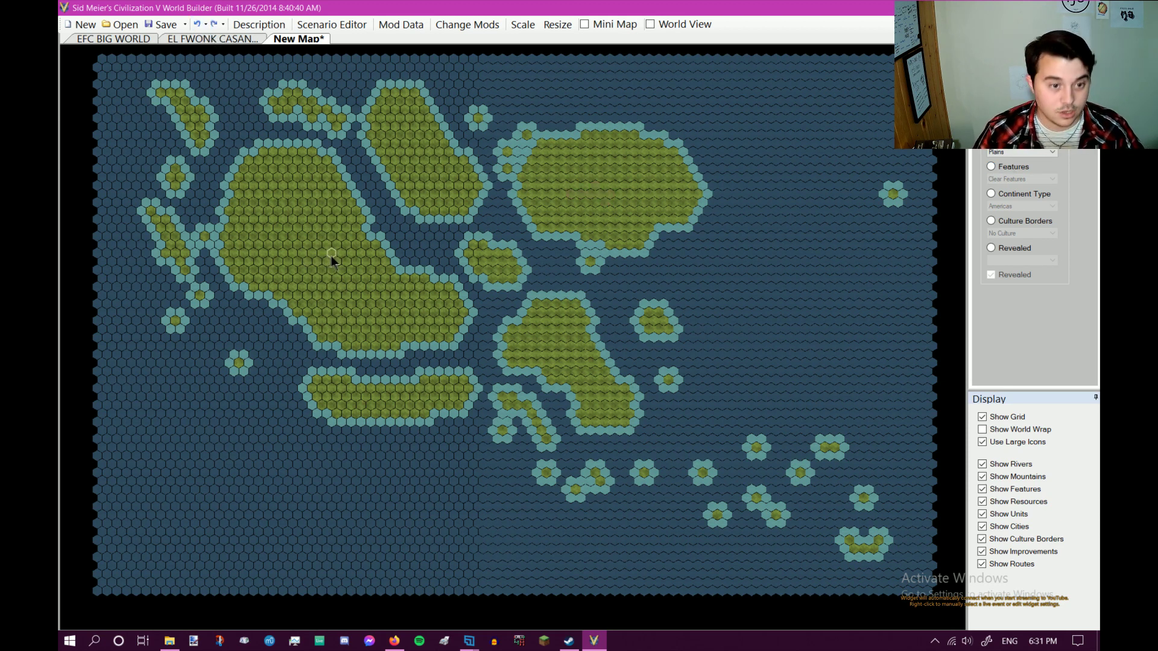
scroll(727, 190, up, 3)
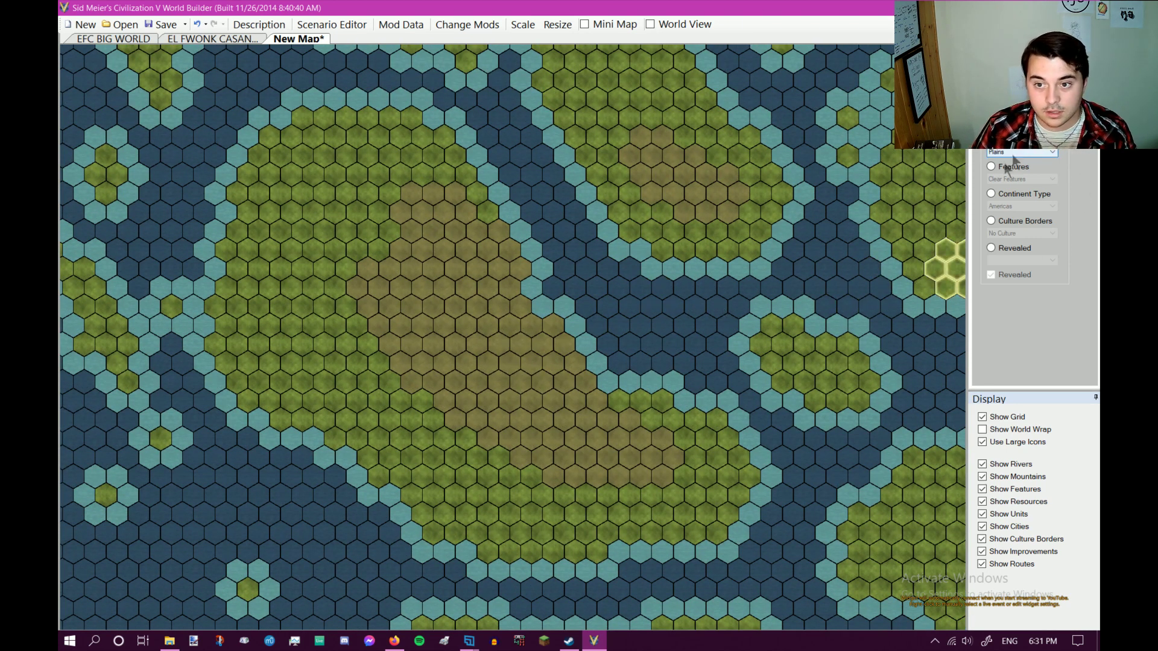
Paint the Ice feature along the map's northern edge and as a thicker cap along its southern edge.
click(991, 167)
click(1022, 179)
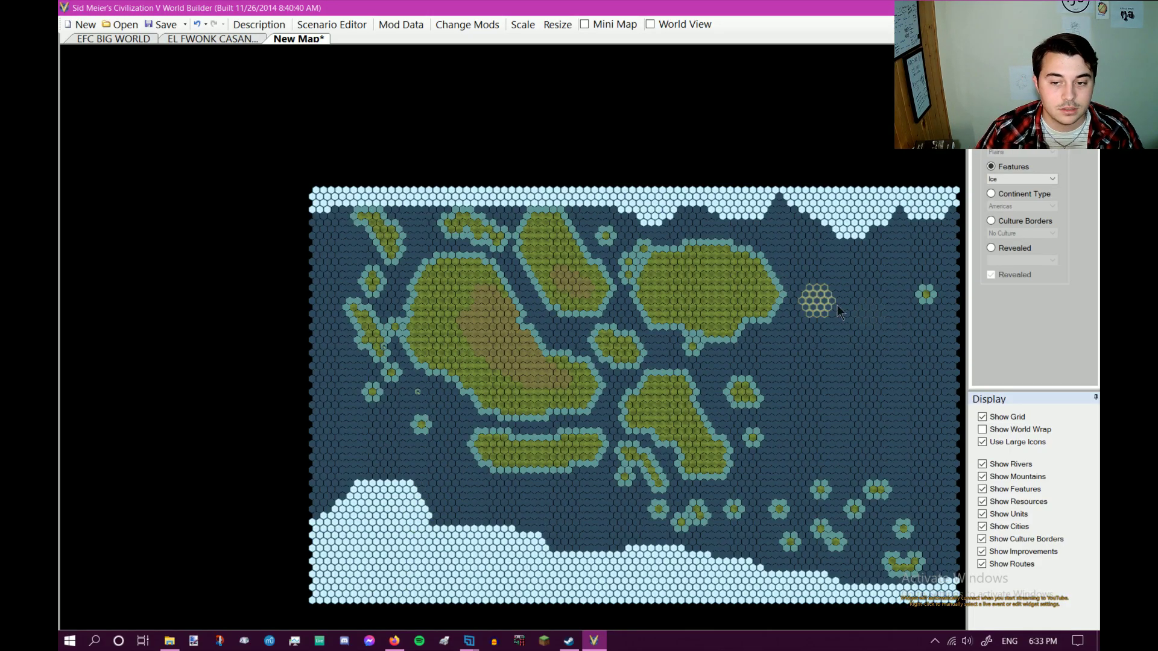
click(1024, 180)
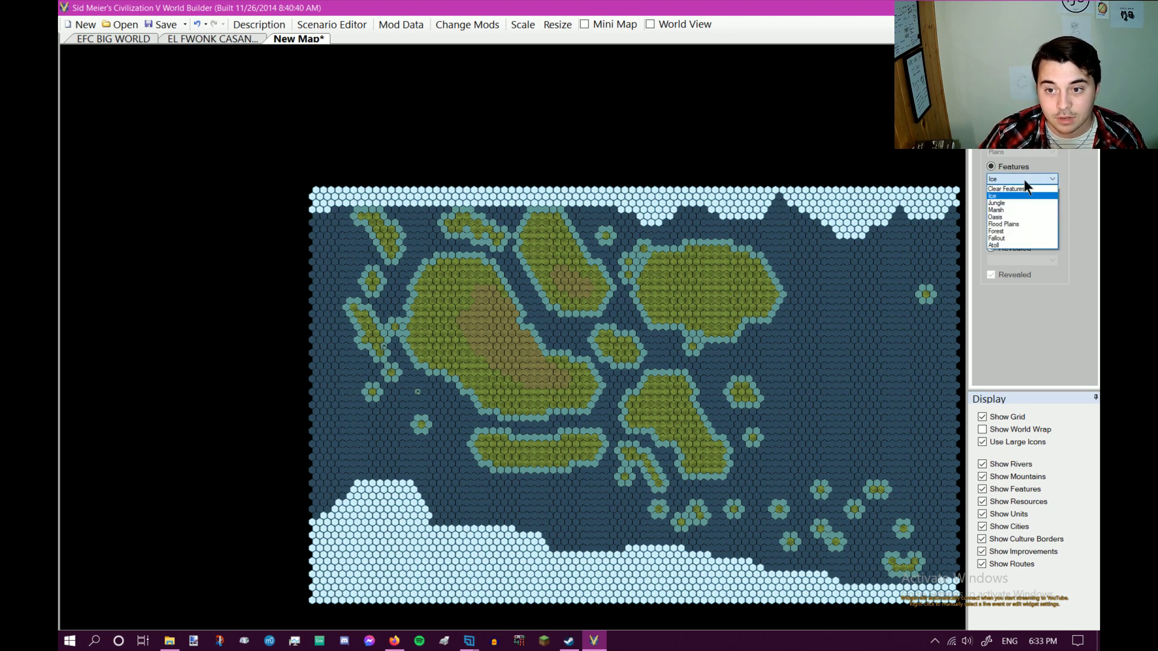
click(1020, 196)
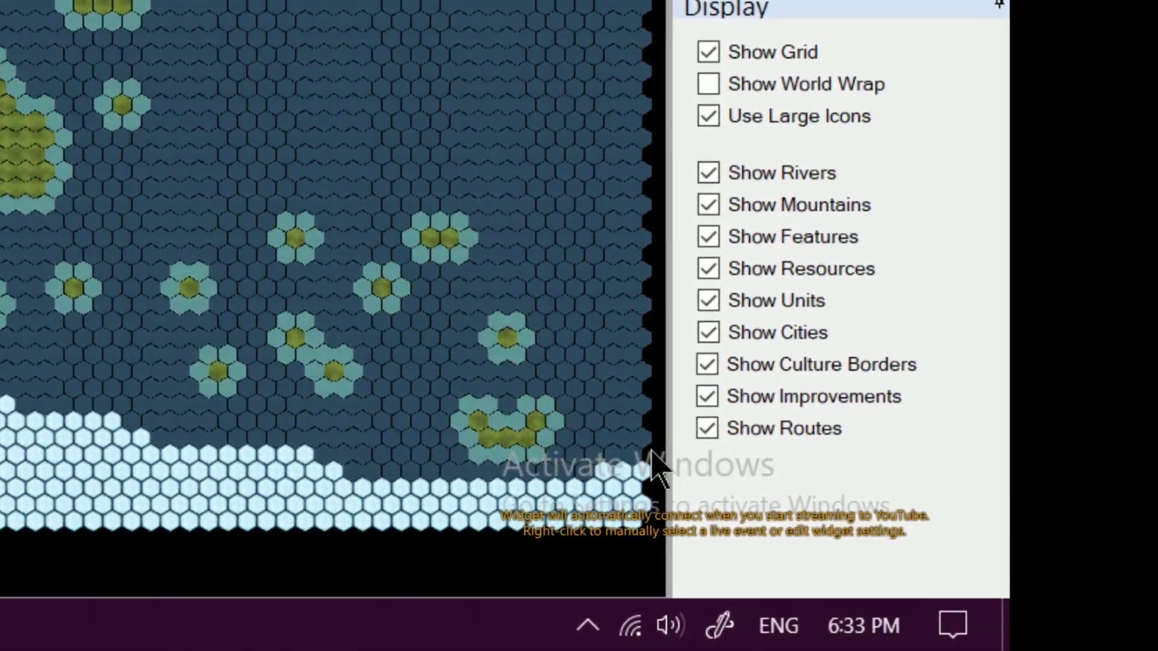
scroll(807, 512, up, 3)
scroll(573, 431, down, 3)
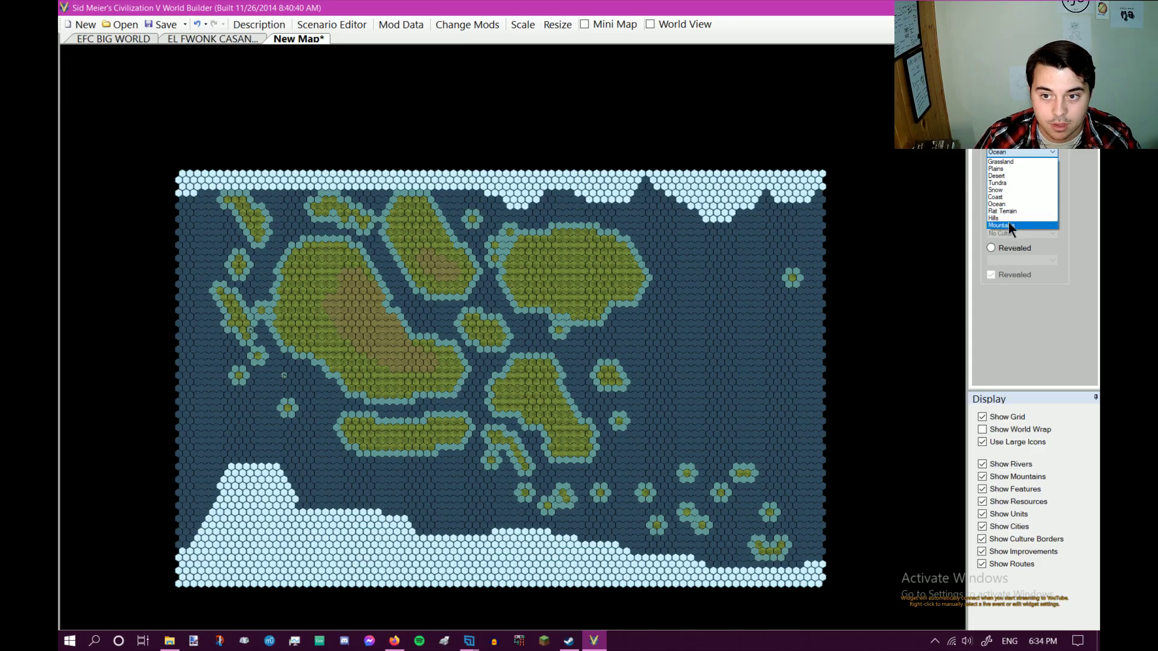
Paint a mountain range running north to south-east through the western landmass, using single hexes along its thinner southern part.
click(1008, 223)
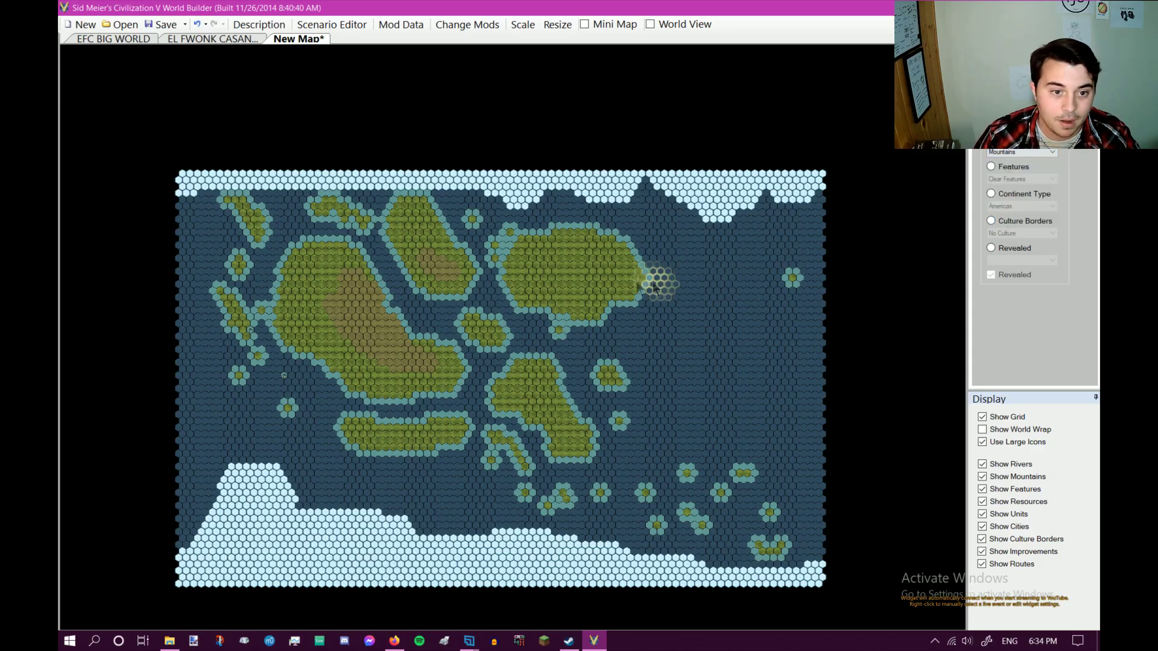
scroll(262, 326, up, 2)
scroll(261, 317, down, 2)
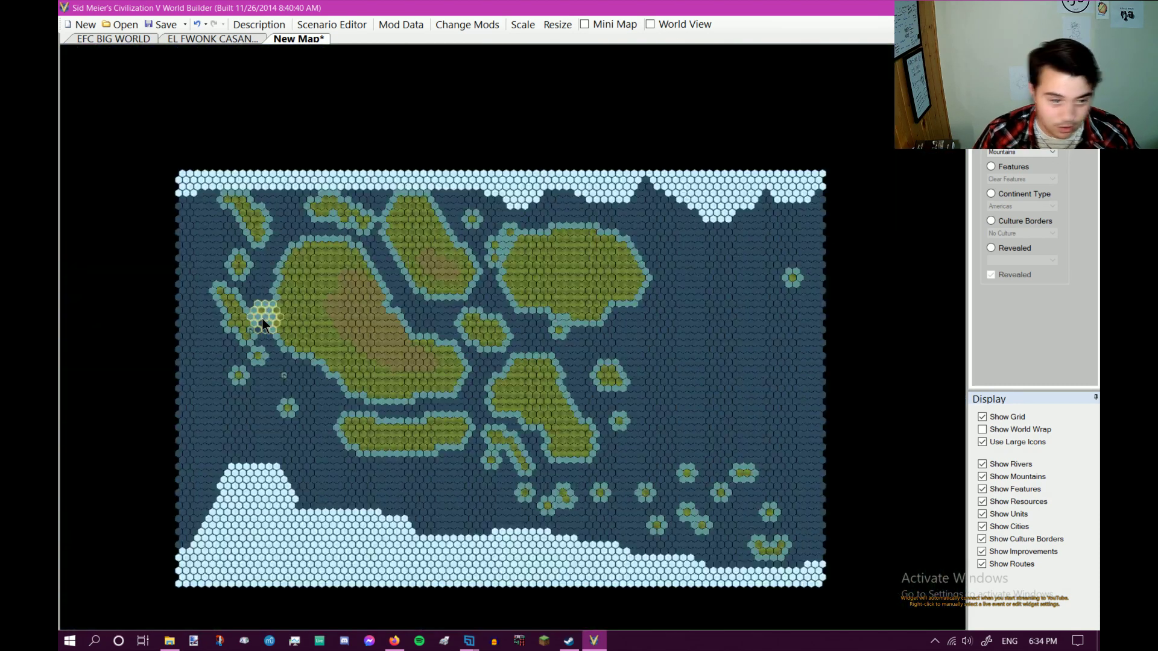
scroll(262, 317, up, 2)
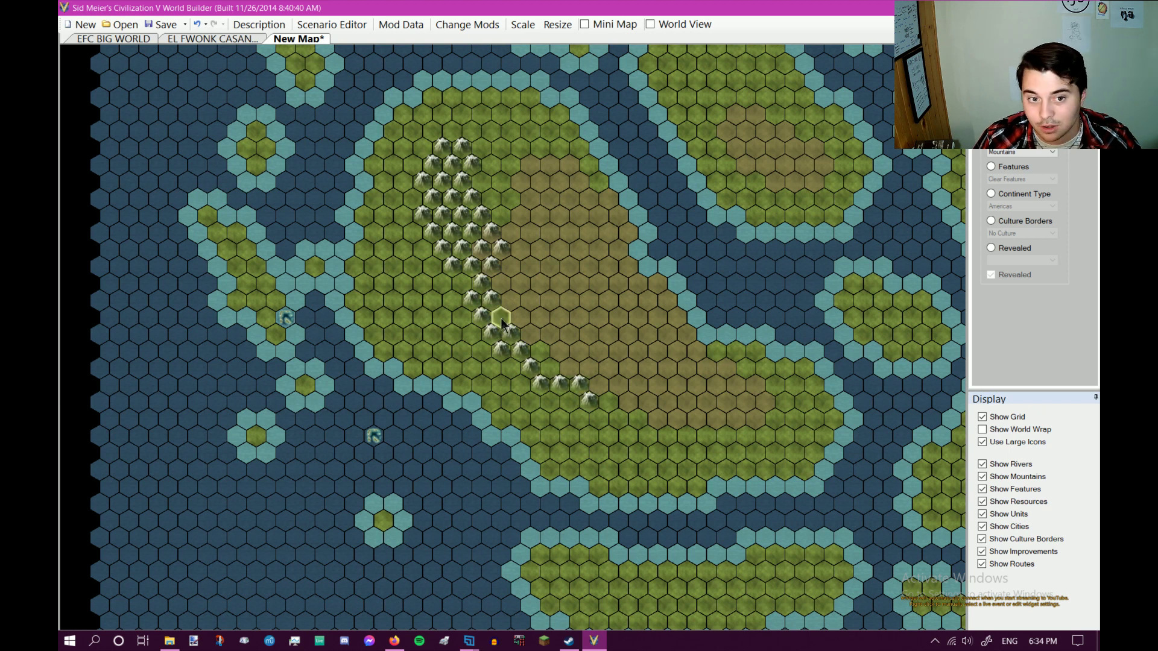
Paint hills on both sides of the western landmass's mountain range, continuing south-east along the plains.
click(1022, 152)
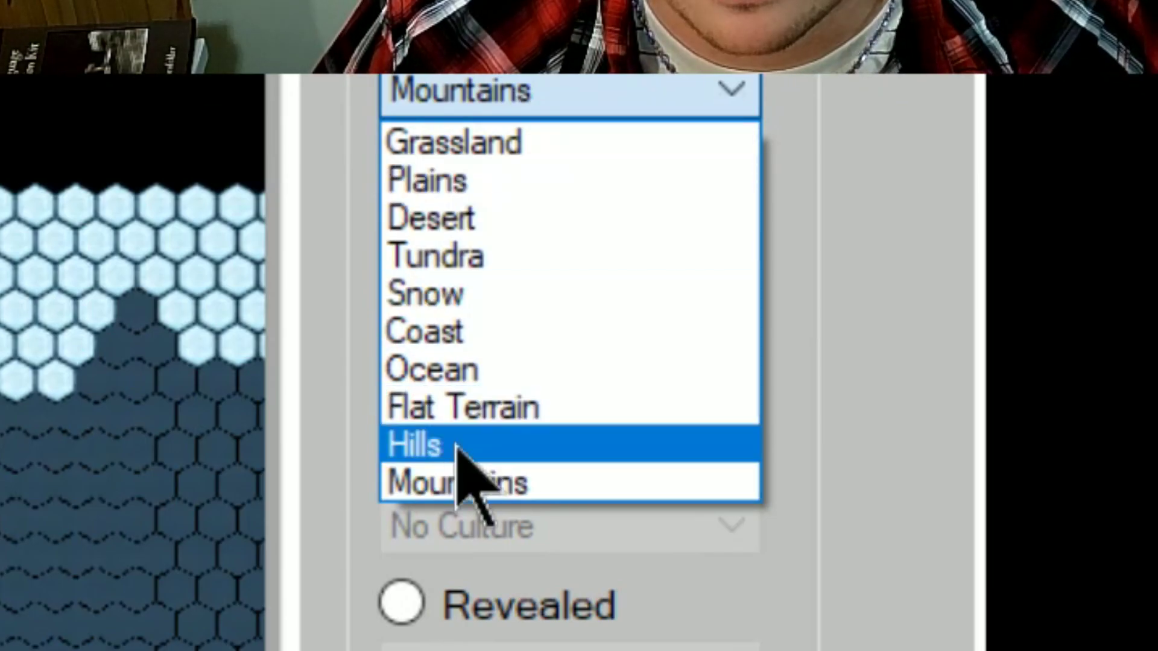
click(1001, 218)
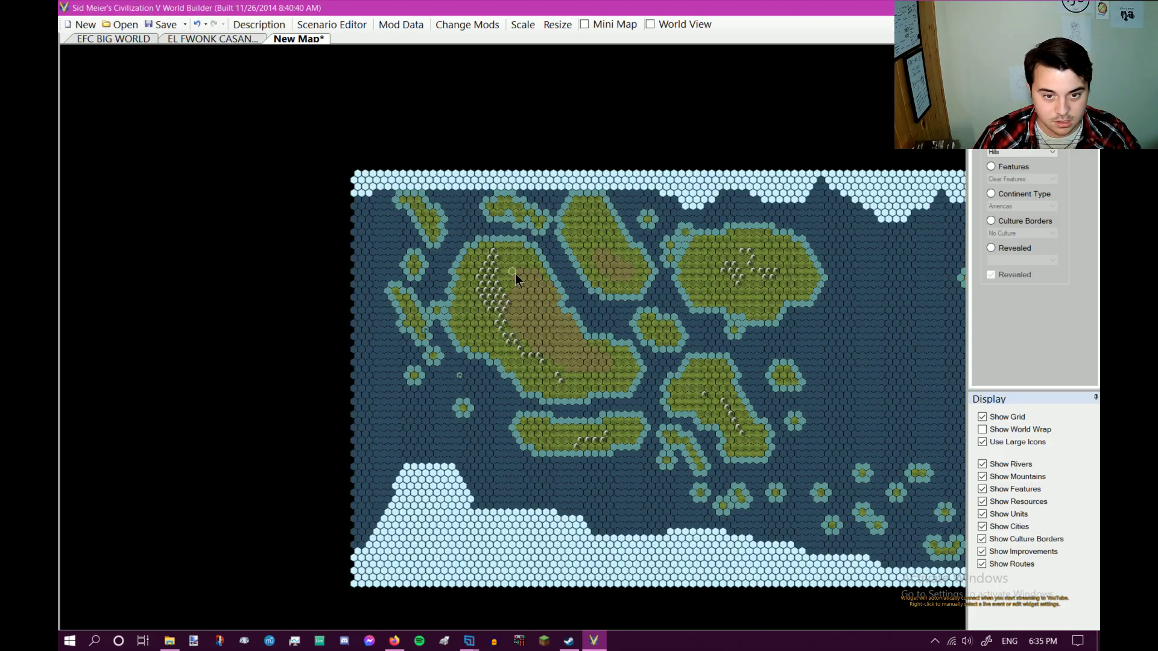
scroll(519, 289, up, 5)
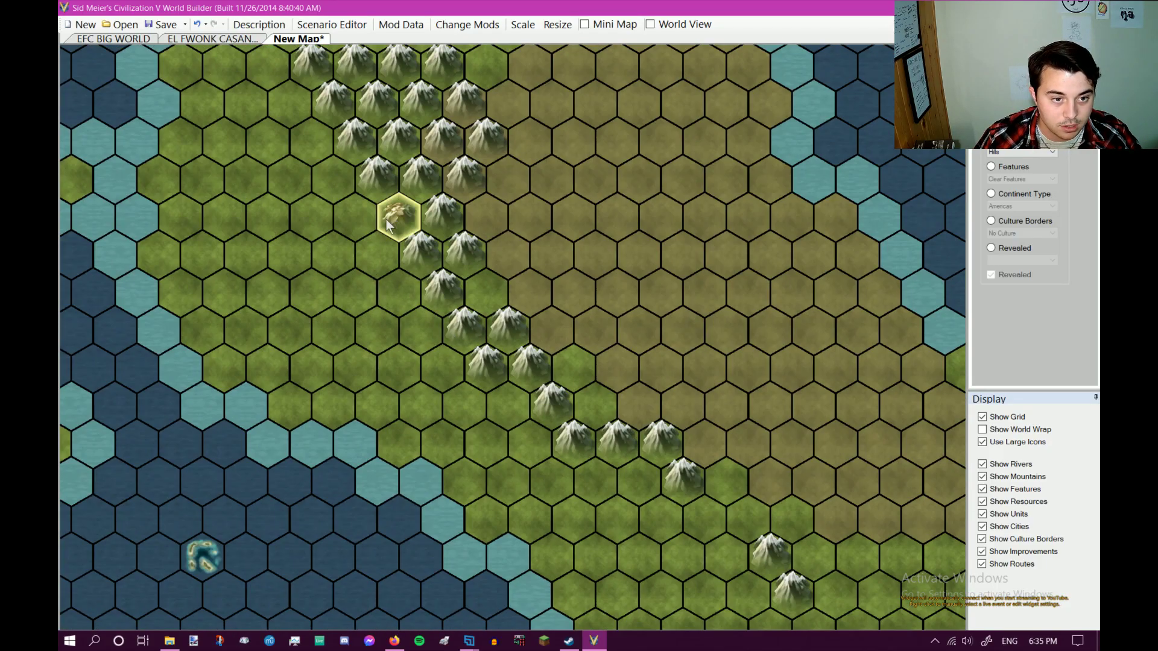
click(463, 361)
mouse_move(506, 295)
mouse_down()
mouse_move(483, 216)
mouse_move(551, 254)
mouse_move(615, 363)
mouse_move(569, 360)
mouse_move(772, 415)
mouse_up()
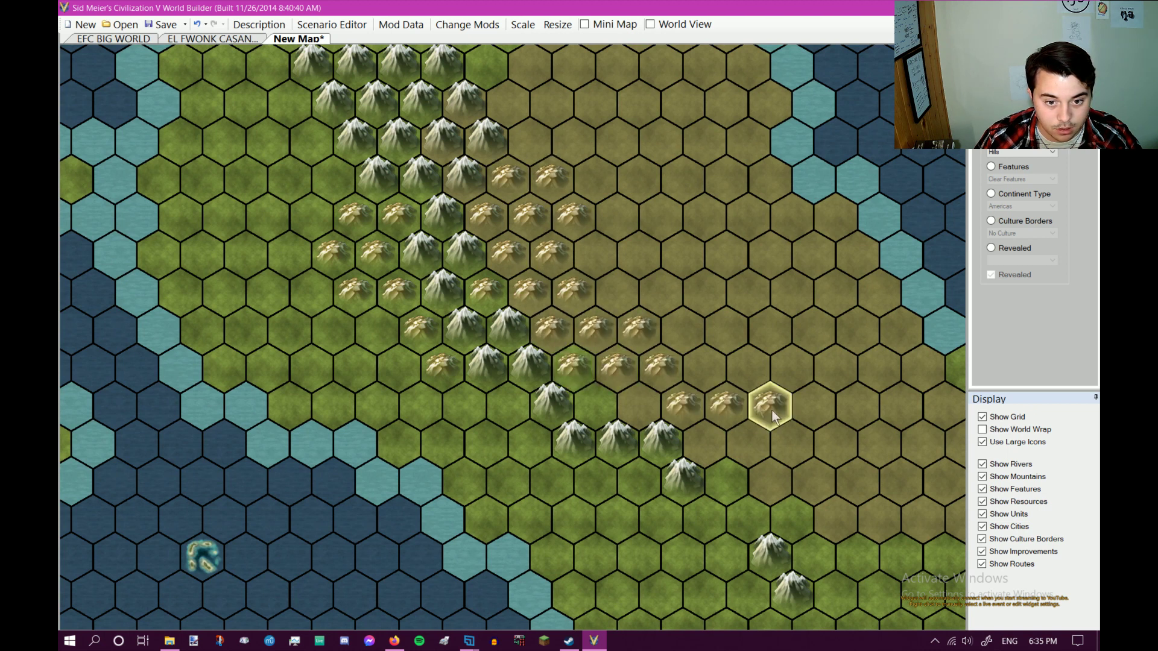
mouse_move(675, 404)
mouse_down()
mouse_move(633, 401)
mouse_move(814, 482)
mouse_up()
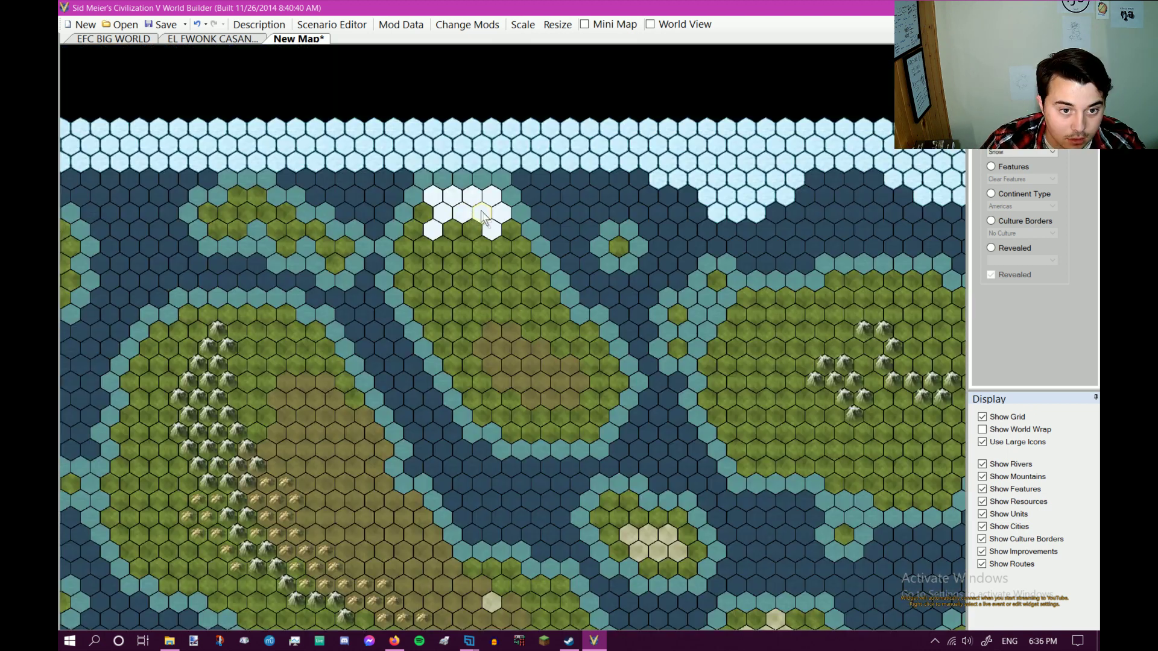
Extend the snow terrain down the north-eastern coast of the northern landmass.
drag(483, 220, 524, 274)
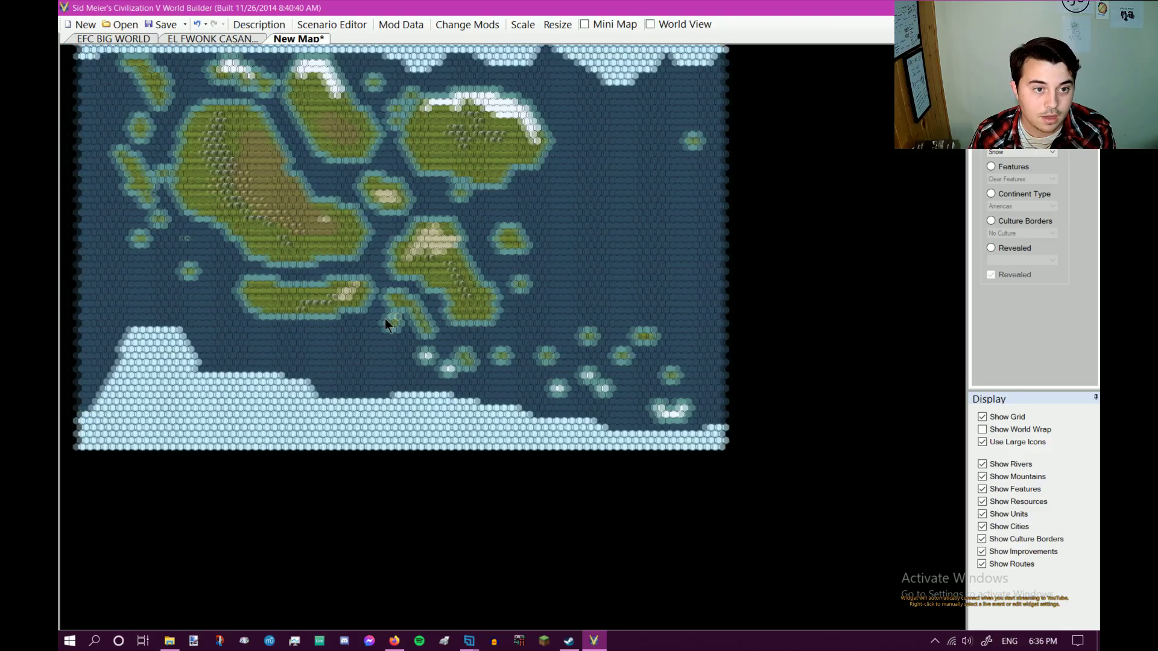
Paint a separate continent type over the whole western landmass with a larger hex brush, and return to terrain painting.
click(990, 194)
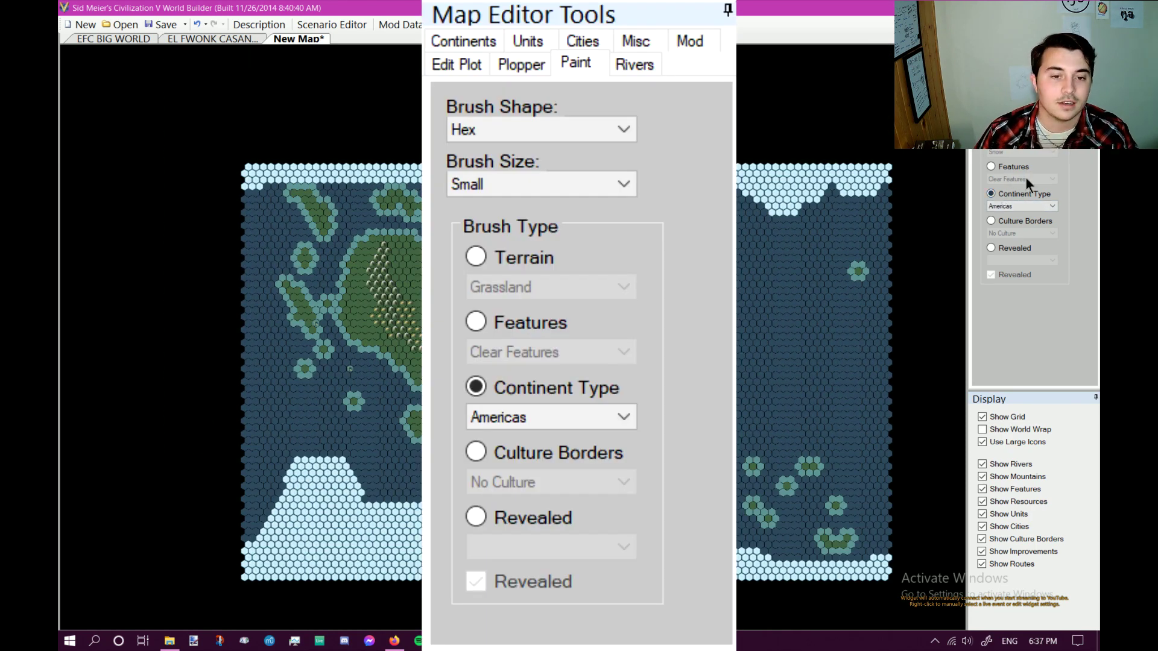
click(1008, 206)
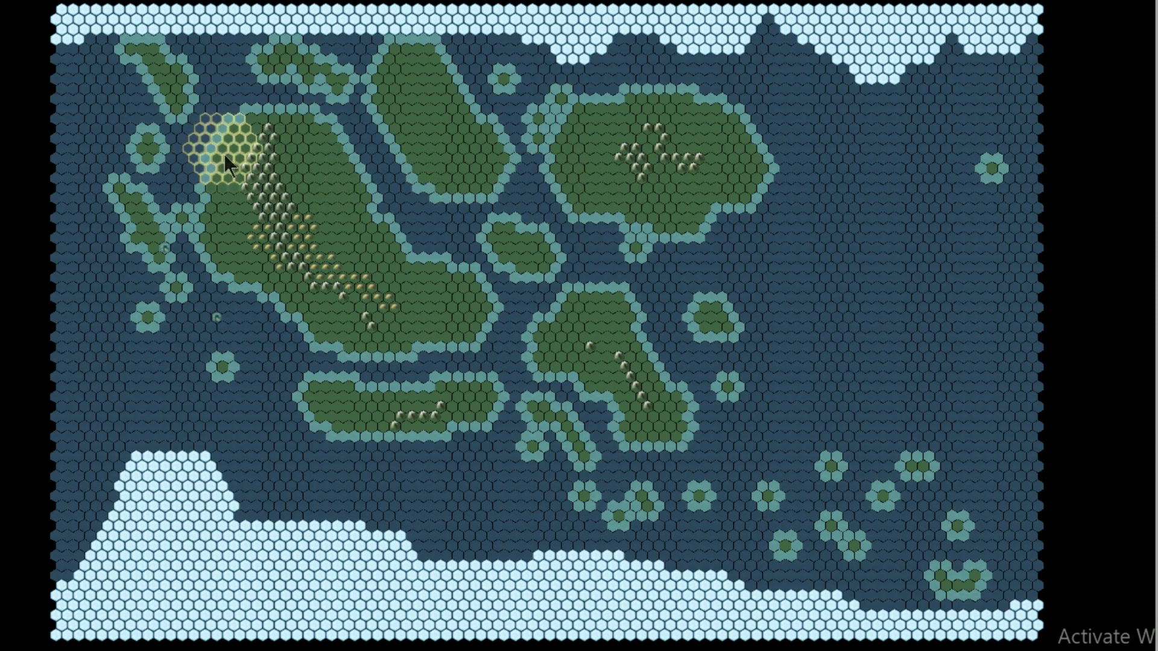
mouse_move(243, 165)
mouse_down()
mouse_move(248, 148)
mouse_move(306, 158)
mouse_up()
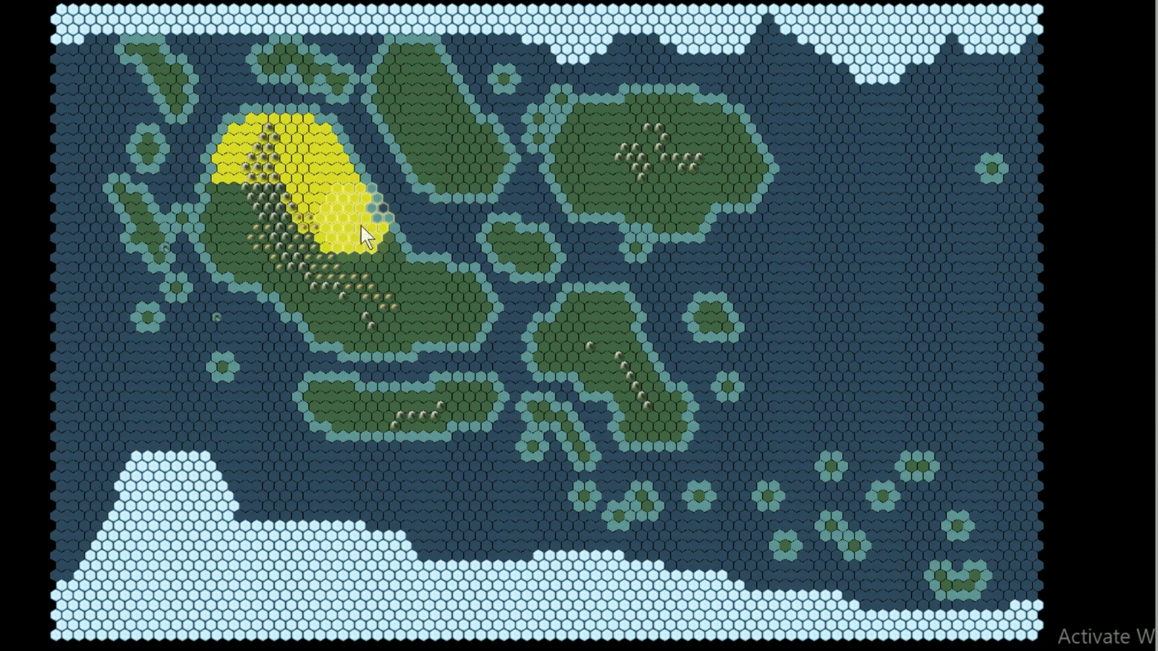
mouse_move(362, 227)
mouse_down()
mouse_move(456, 306)
mouse_move(378, 323)
mouse_move(306, 299)
mouse_up()
drag(310, 216, 374, 324)
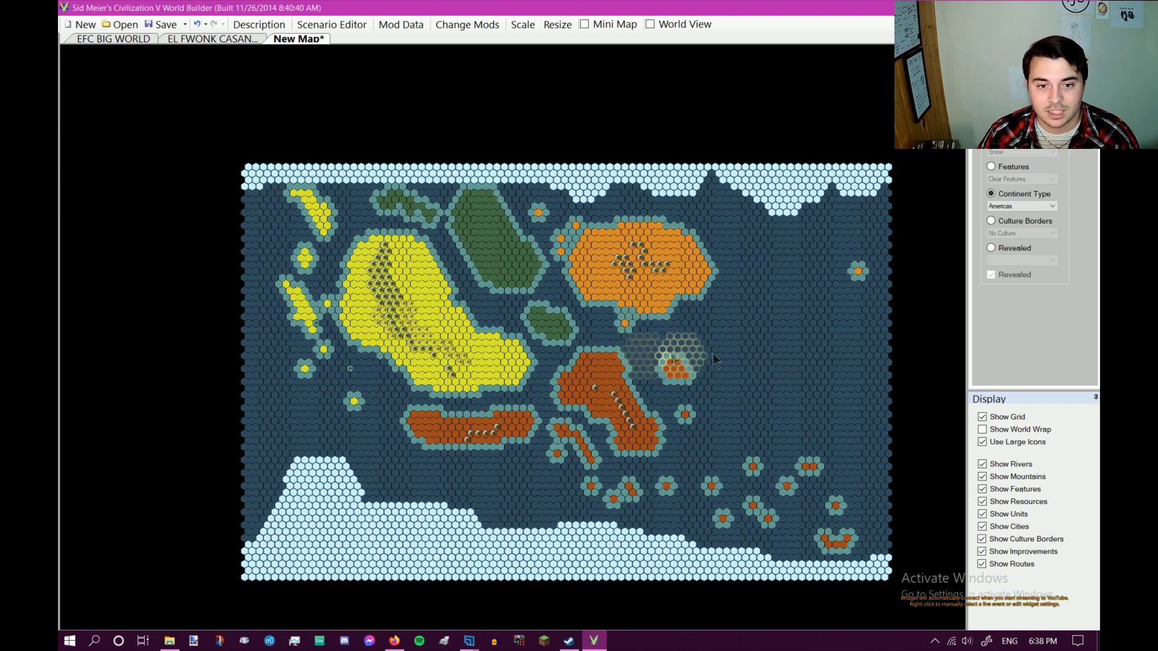
click(991, 193)
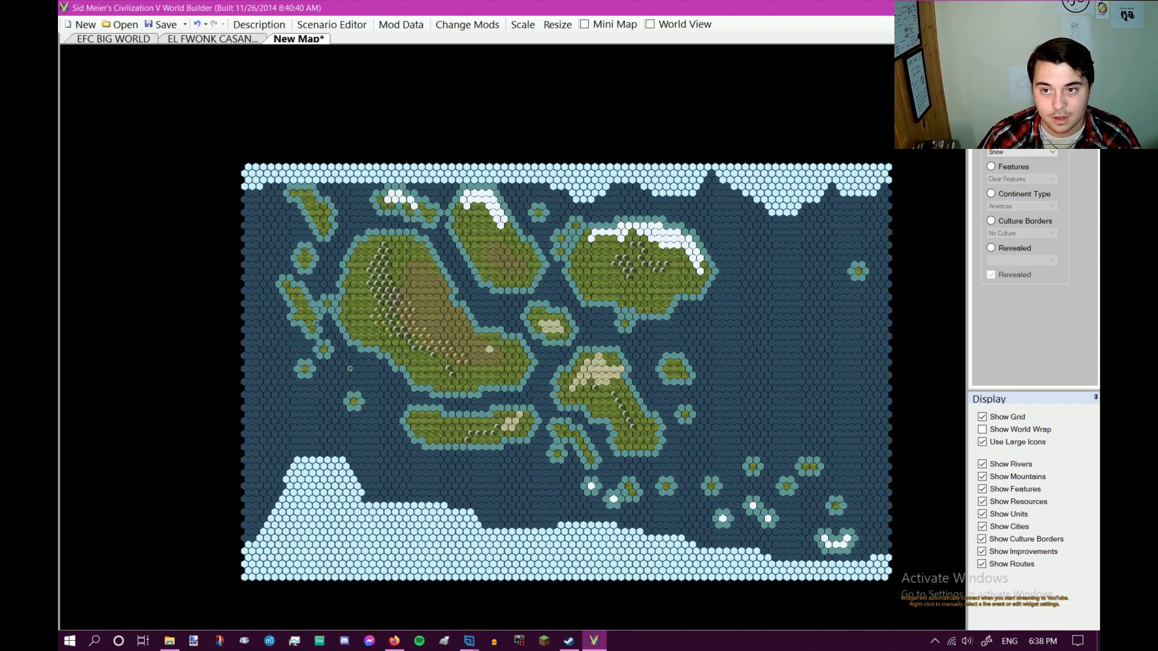
Add a short river from the lone desert hex on the western landmass north to the coast.
click(1056, 71)
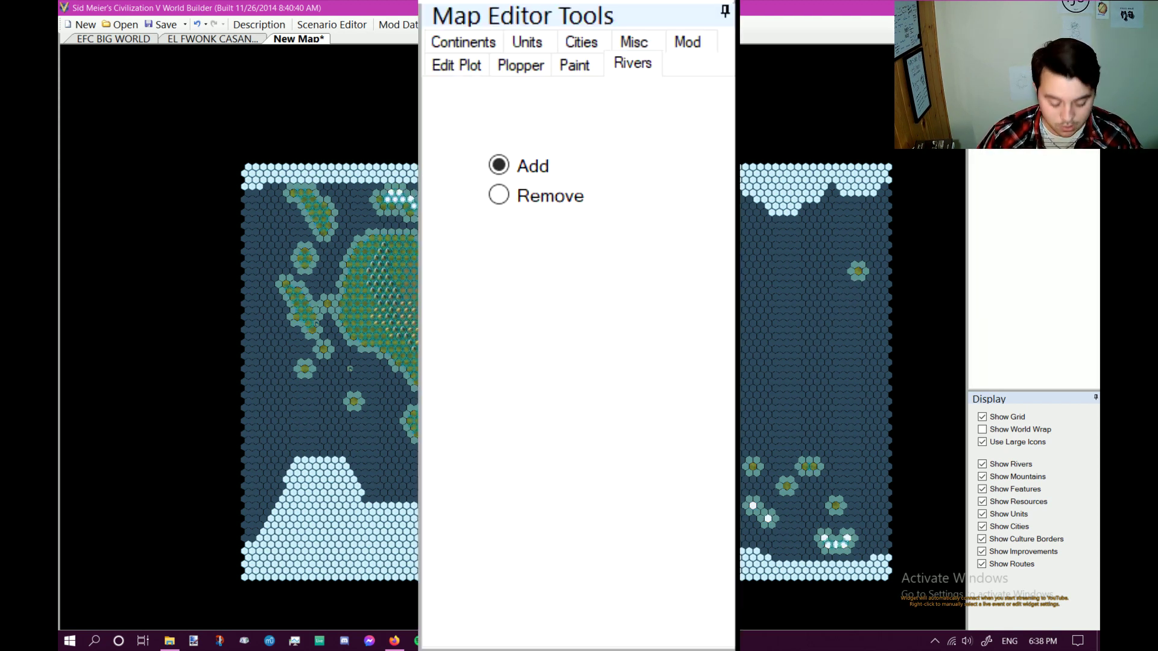
scroll(513, 338, up, 5)
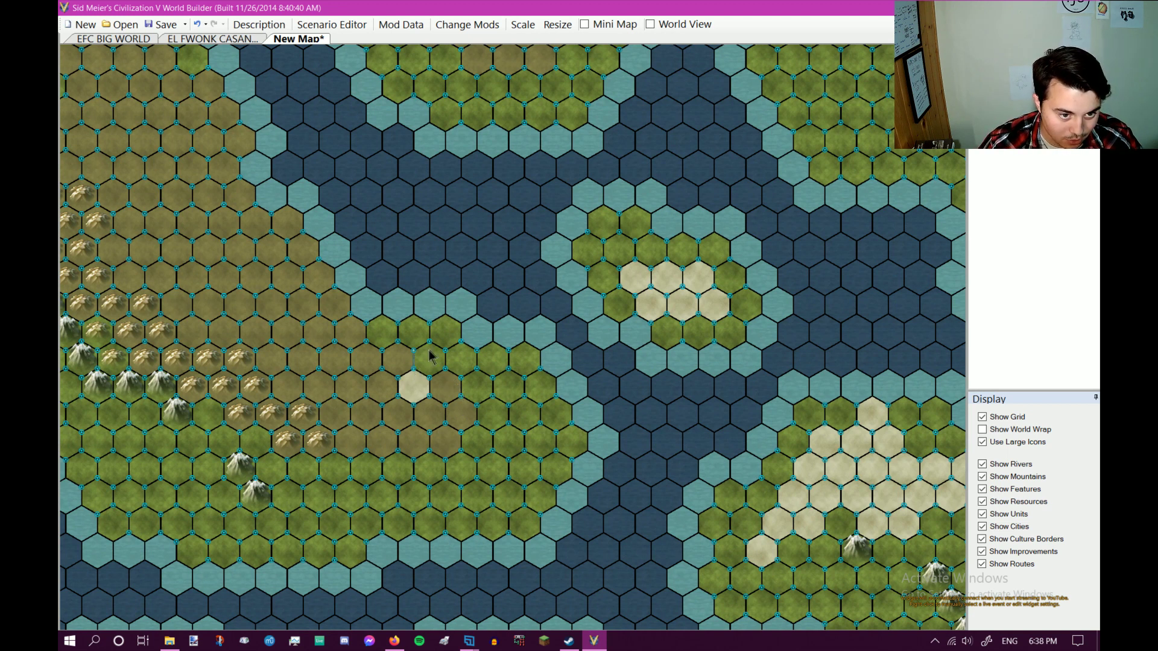
scroll(414, 361, up, 4)
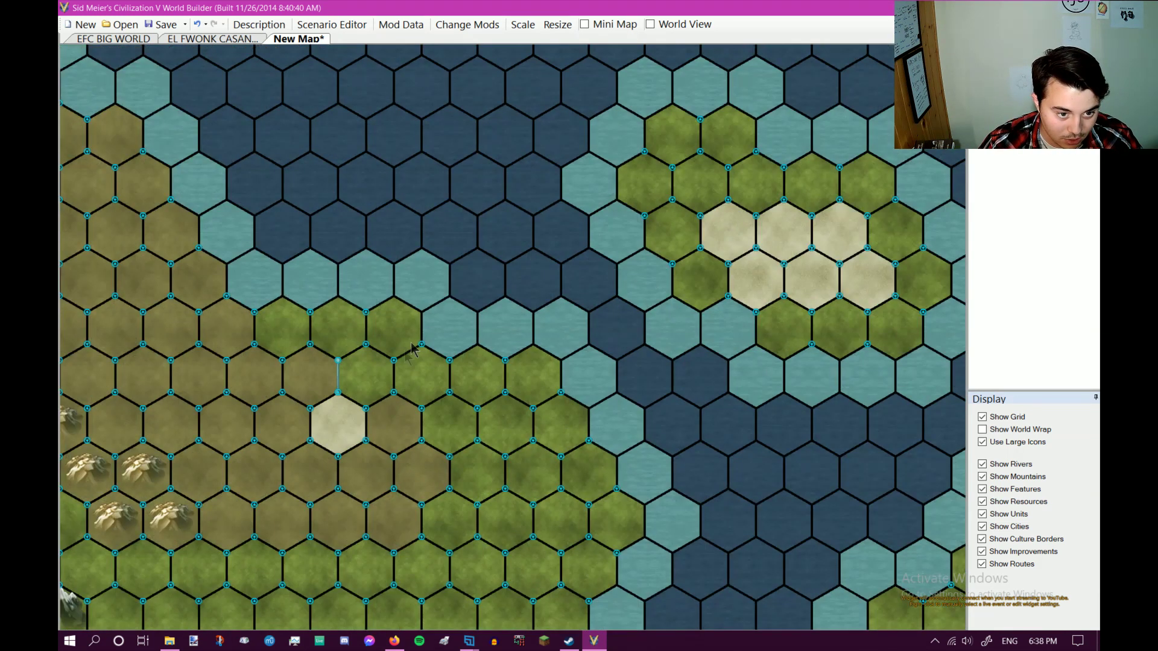
scroll(236, 360, up, 2)
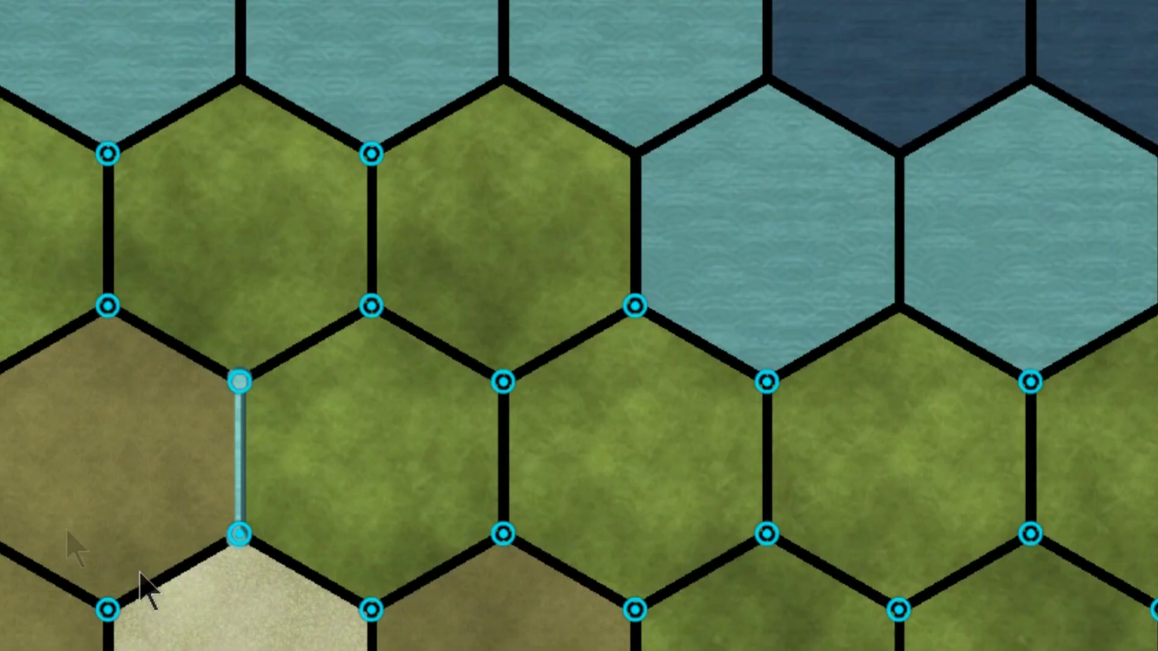
click(369, 307)
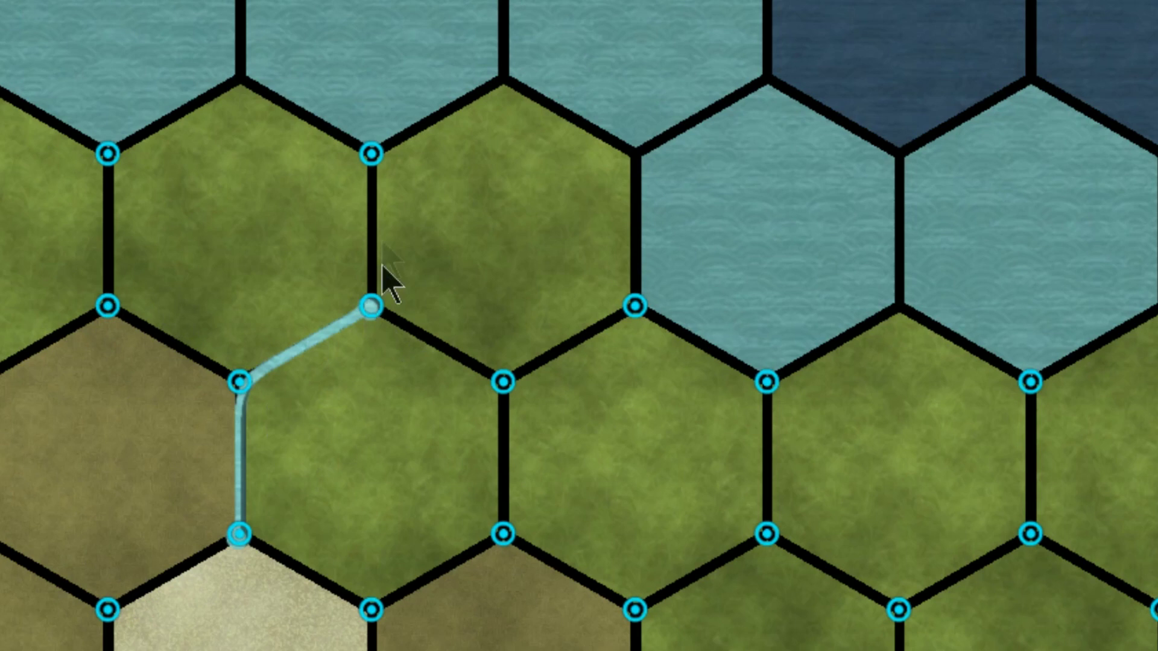
click(369, 156)
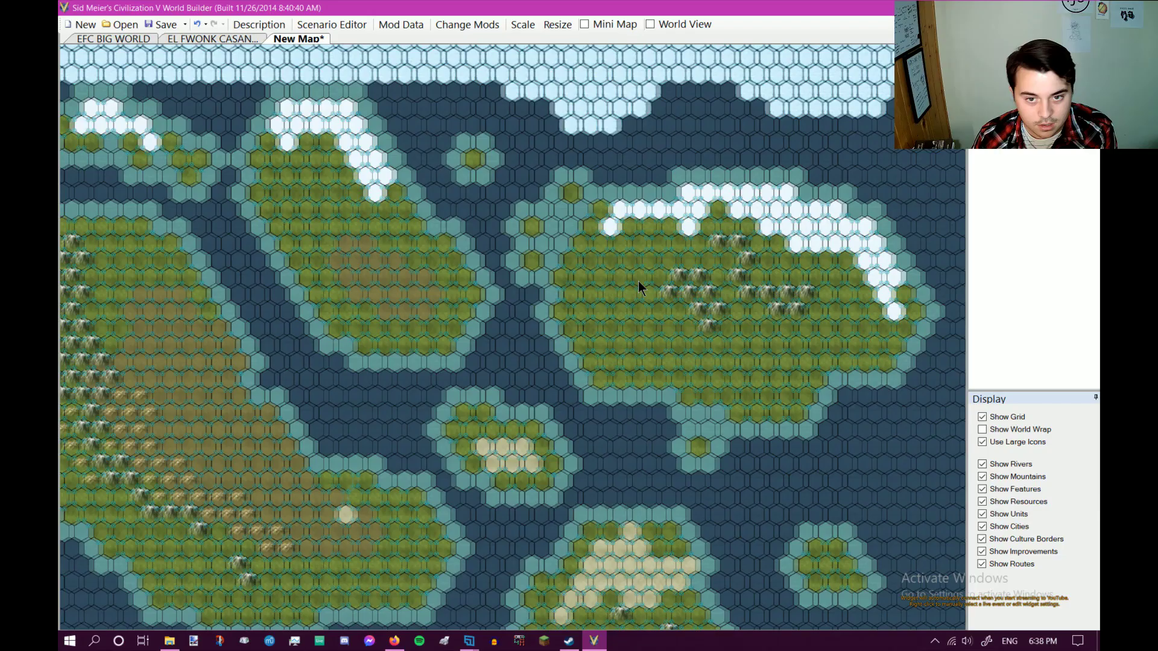
Add a winding river starting between the eastern landmass's mountains and running west along the hex edges.
key(Right)
scroll(615, 311, up, 3)
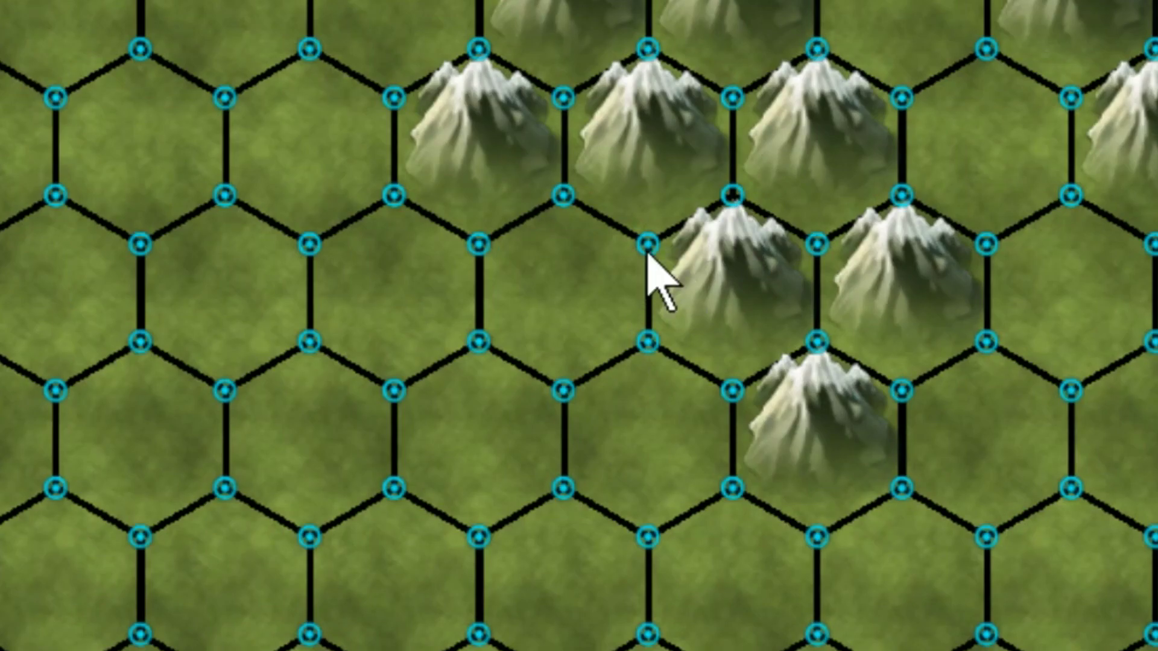
click(647, 245)
click(648, 342)
click(562, 391)
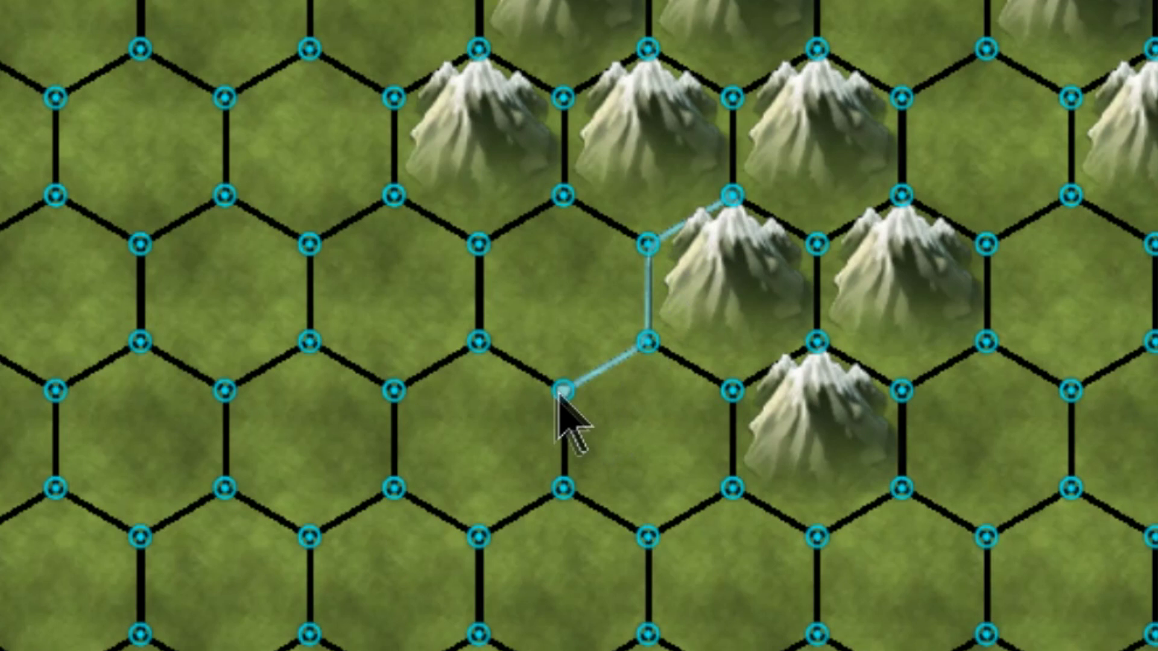
click(479, 342)
click(479, 245)
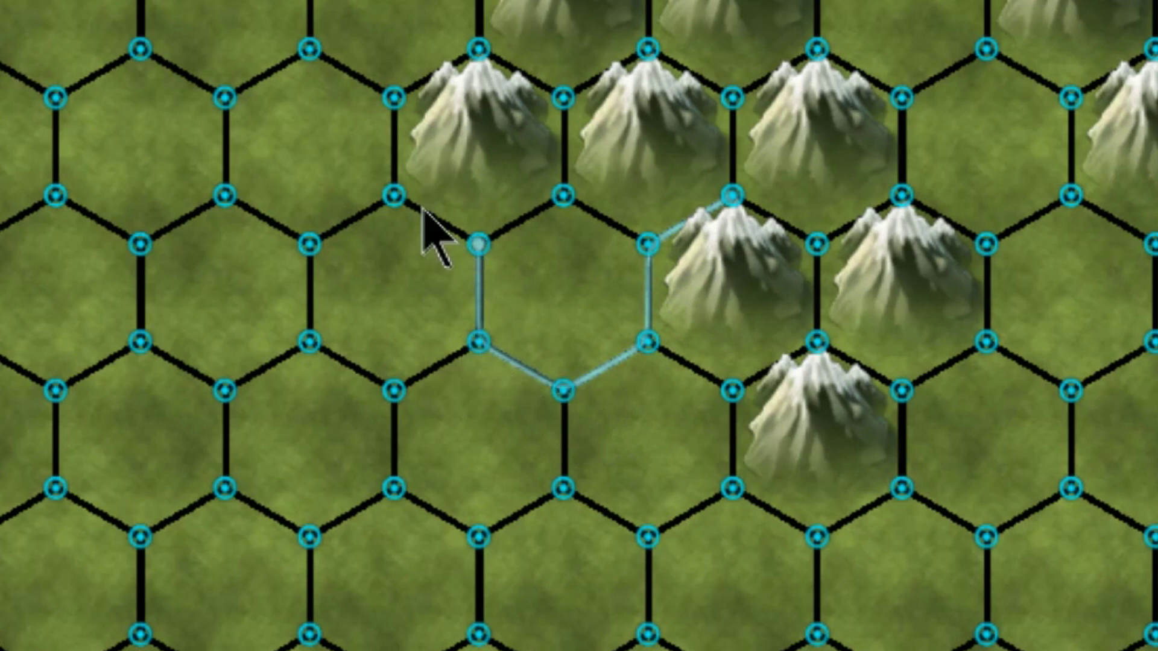
click(394, 196)
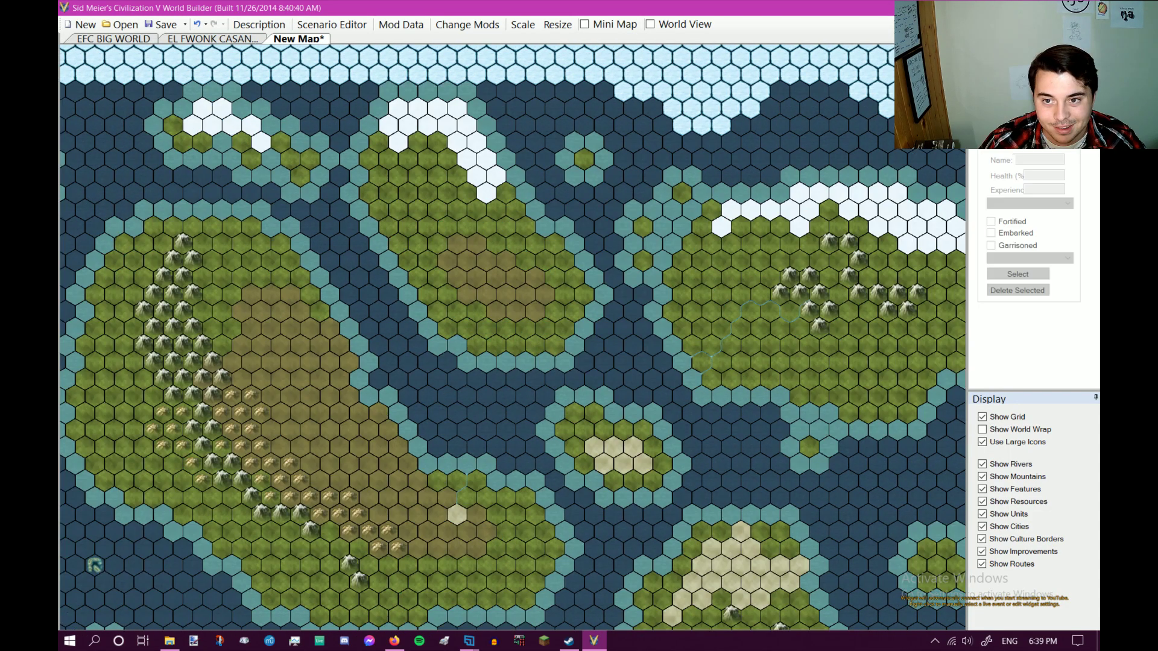
Try placing an African Forest Elephant unit for the Barbarian Player on the eastern landmass, and undo it.
click(771, 251)
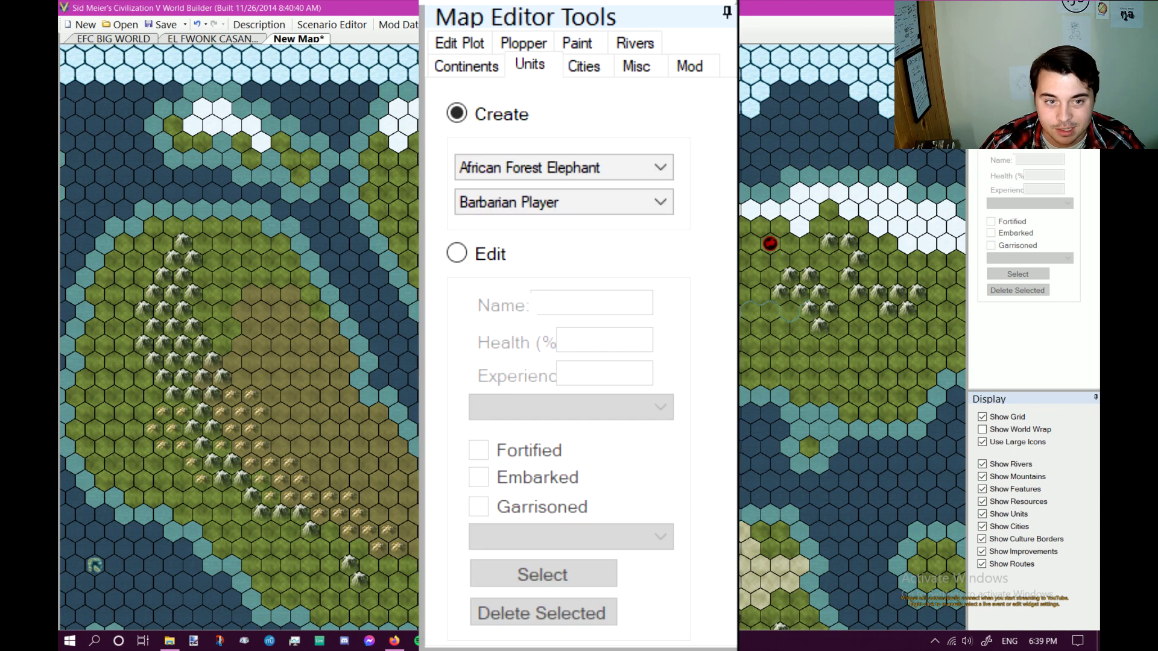
click(197, 25)
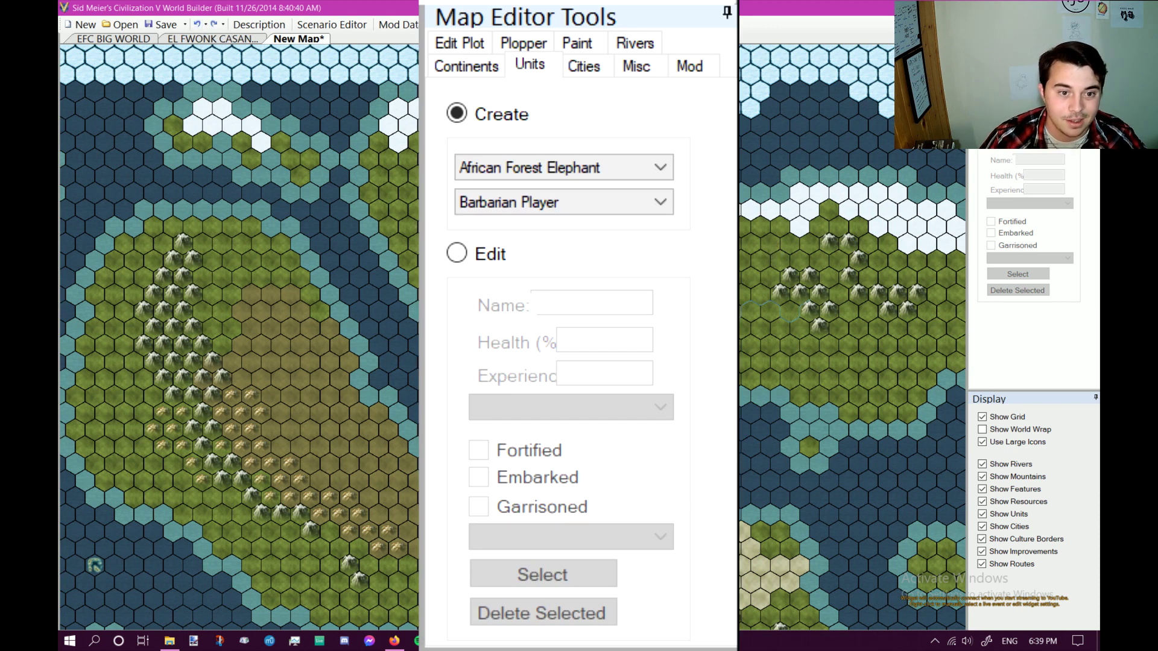
scroll(413, 197, up, 2)
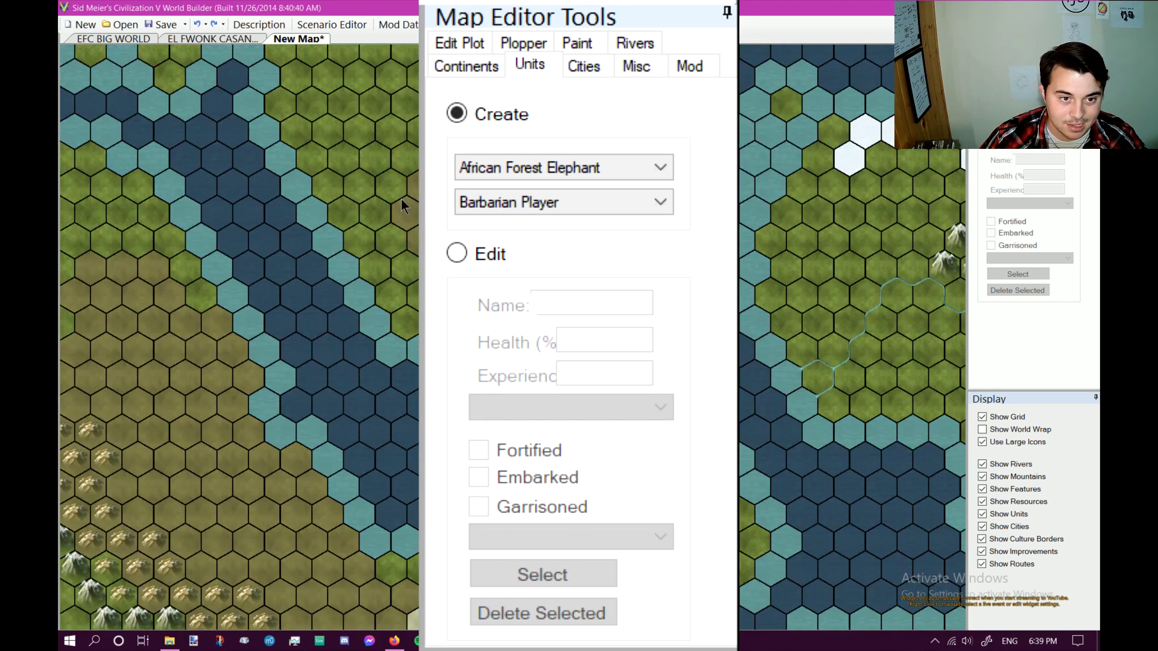
key(Up)
key(Up)
key(Up)
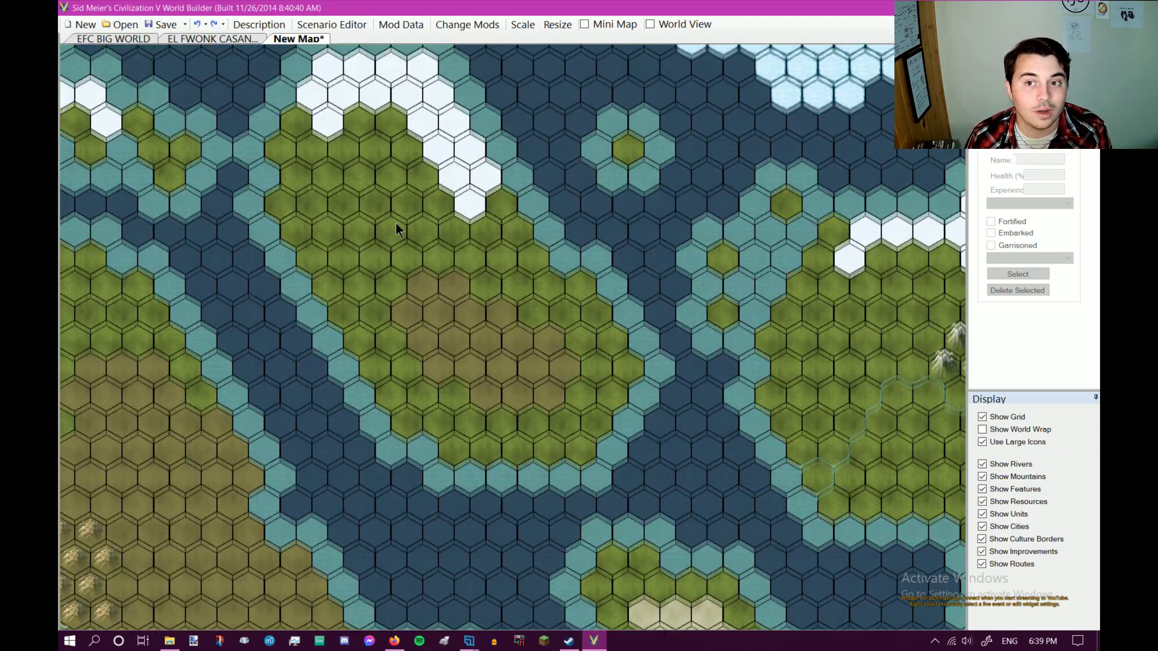
Place African Forest Elephant units for the Barbarian Player across the northwestern part of the snow-capped middle landmass.
key(Left)
key(Left)
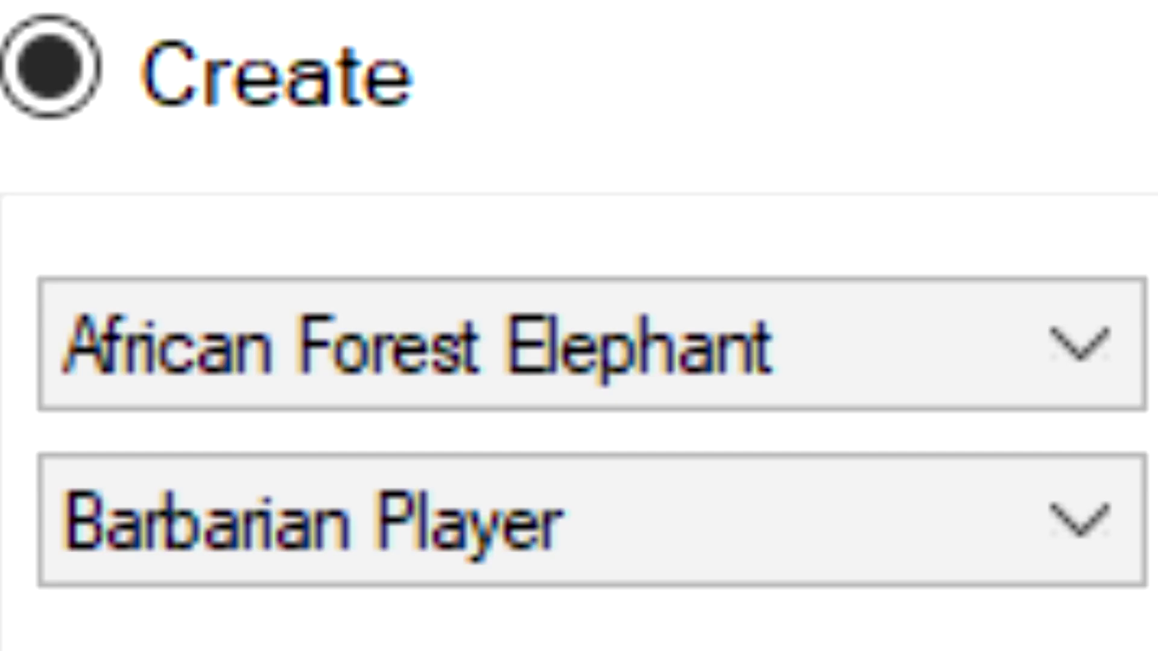
click(512, 305)
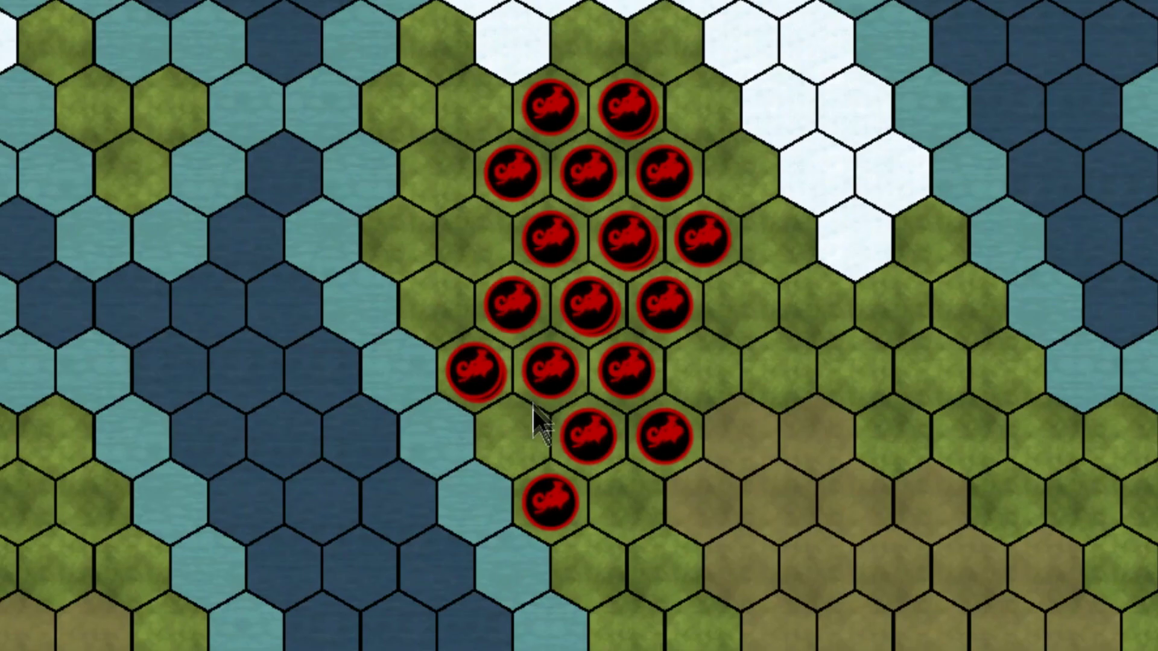
click(528, 422)
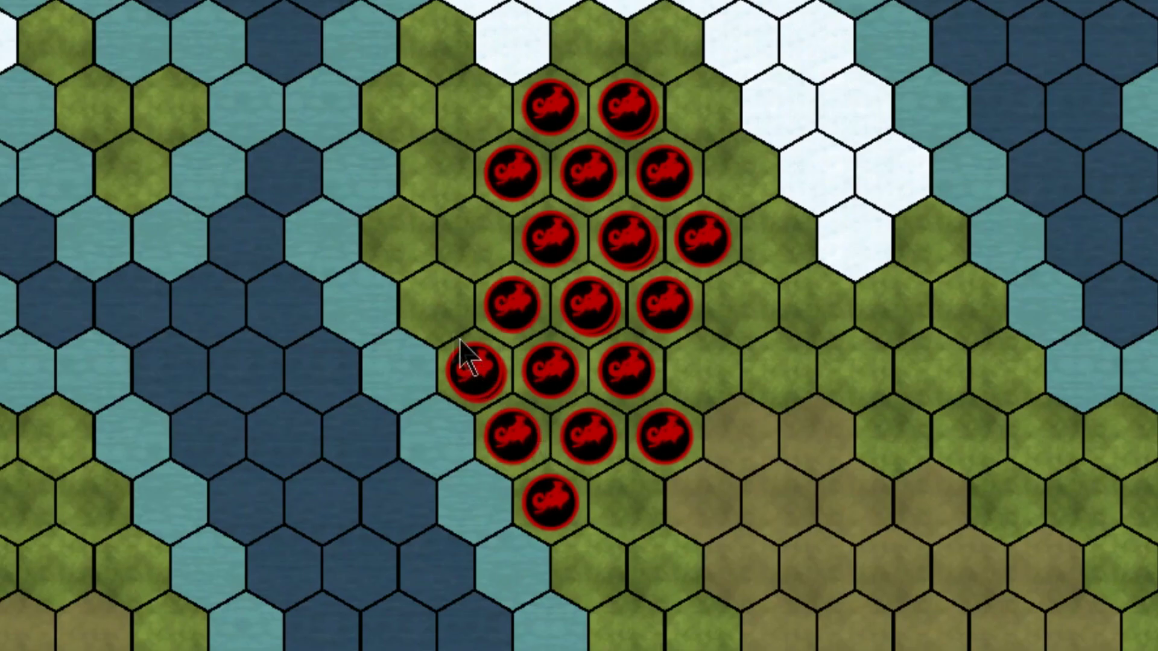
click(465, 94)
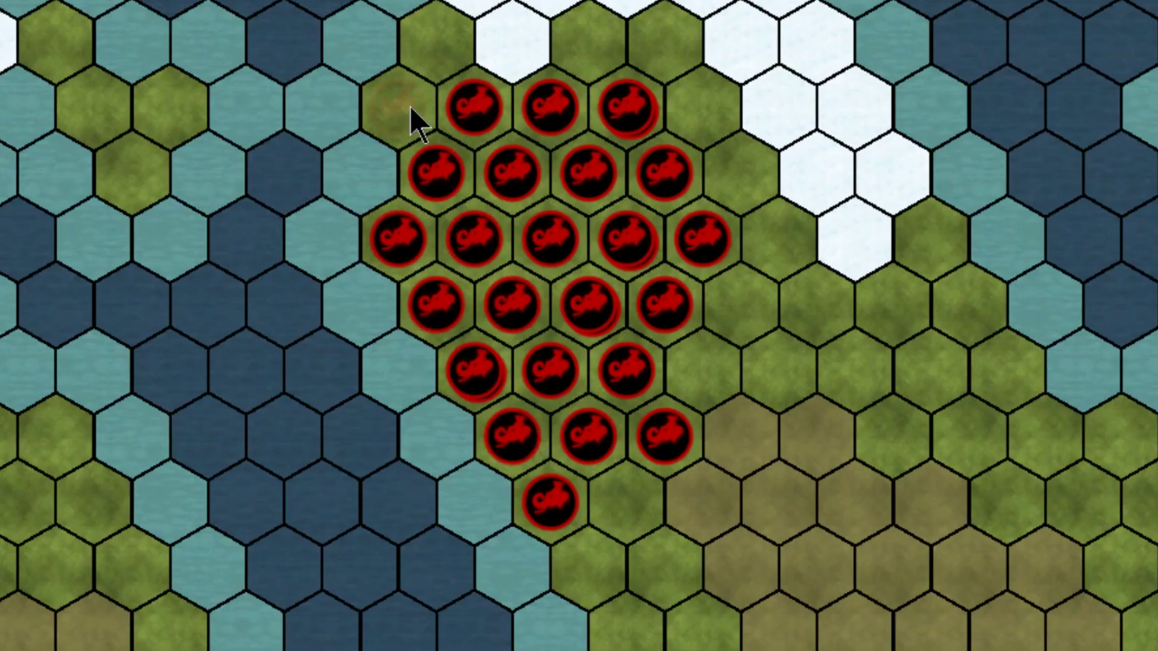
click(410, 106)
click(427, 56)
click(597, 45)
click(664, 46)
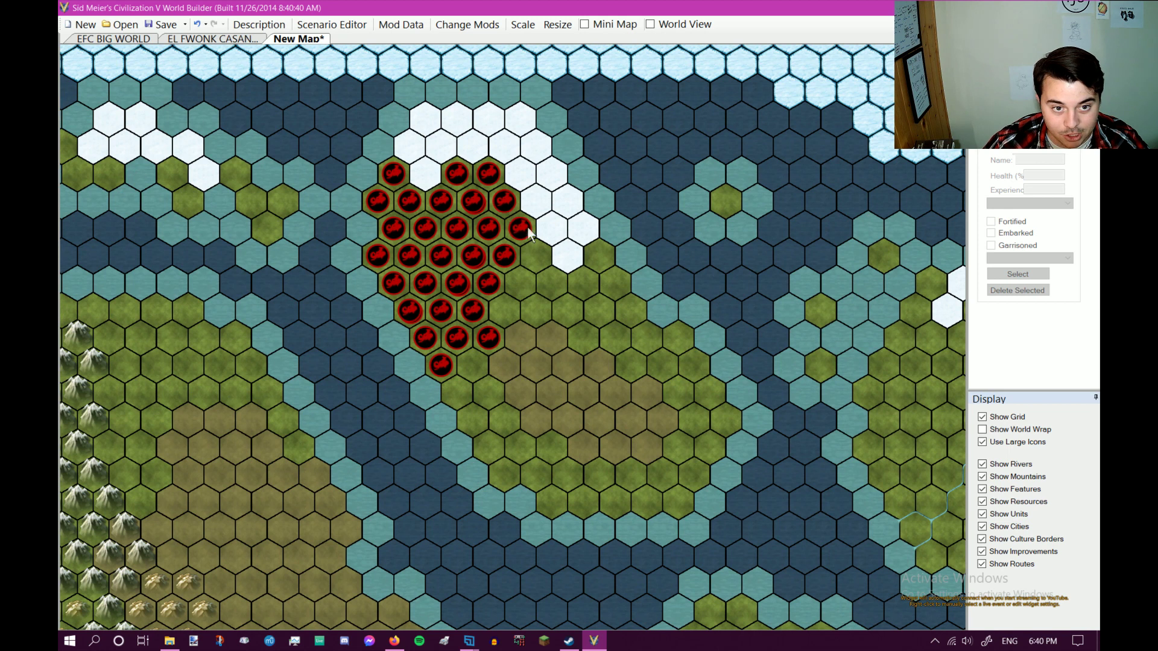
Extend the Barbarian elephant units eastward over the grassland hexes just south of the snow.
click(535, 255)
click(520, 283)
right_drag(520, 294, 516, 330)
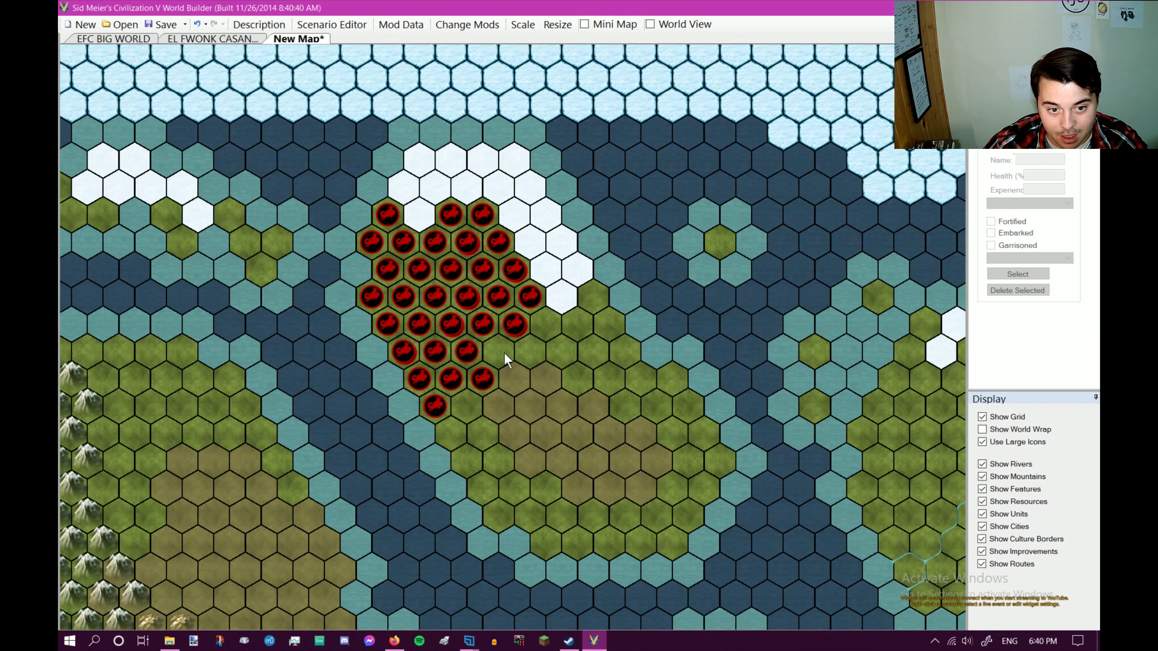
click(498, 351)
click(546, 324)
click(529, 351)
click(593, 296)
click(578, 324)
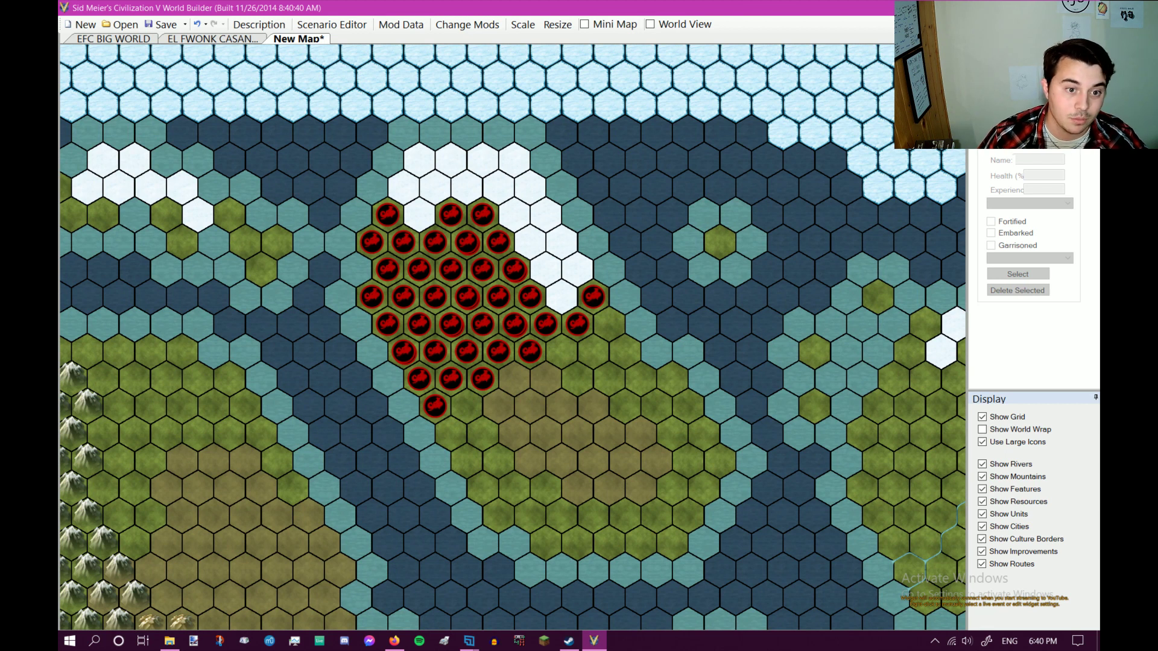
Choose a different unit type and place a diagonal band of it southwest across the grassland below the elephants.
click(1029, 103)
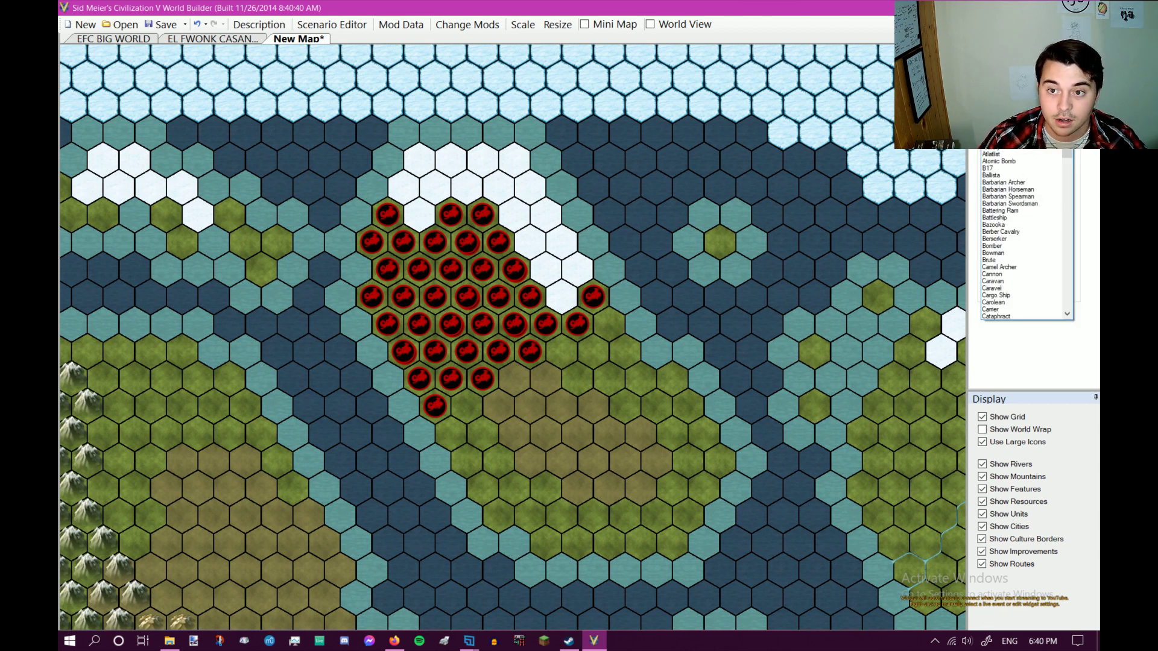
click(1006, 149)
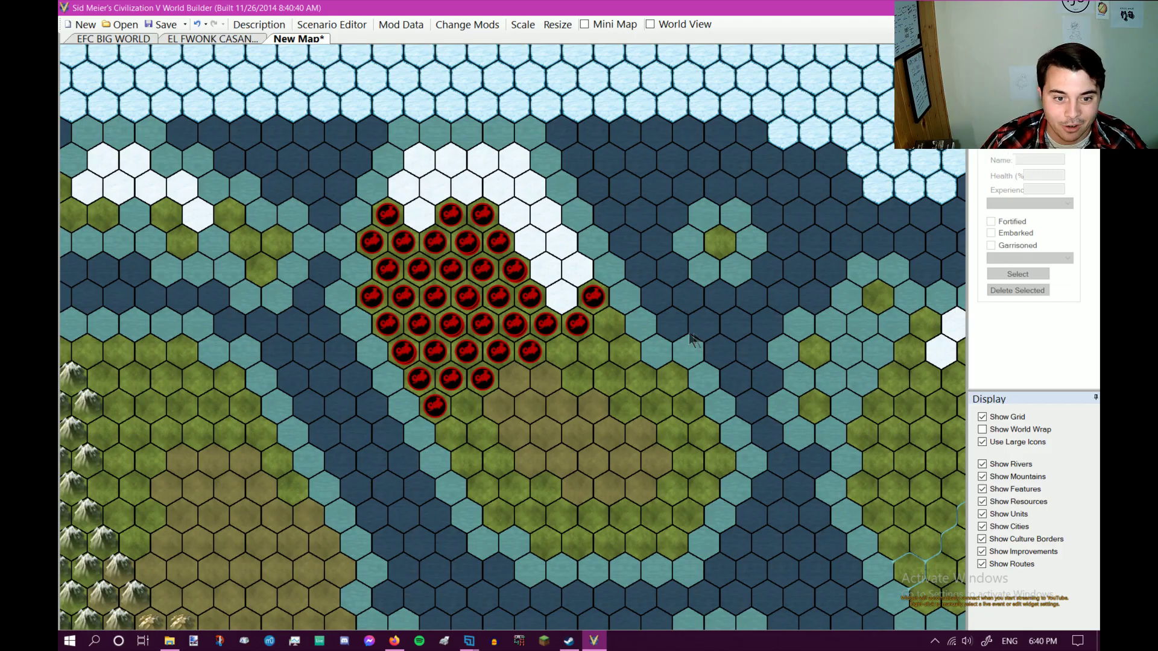
mouse_move(584, 345)
mouse_down()
mouse_move(600, 342)
mouse_move(494, 412)
mouse_up()
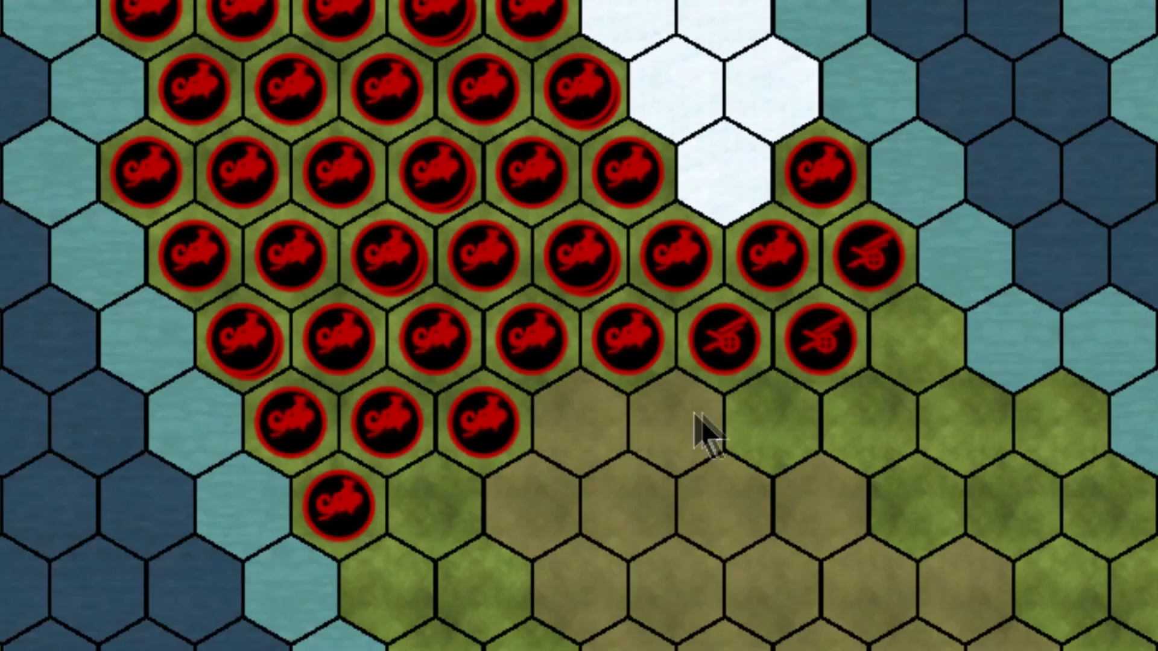
mouse_move(520, 505)
mouse_down()
mouse_move(444, 563)
mouse_move(461, 548)
mouse_up()
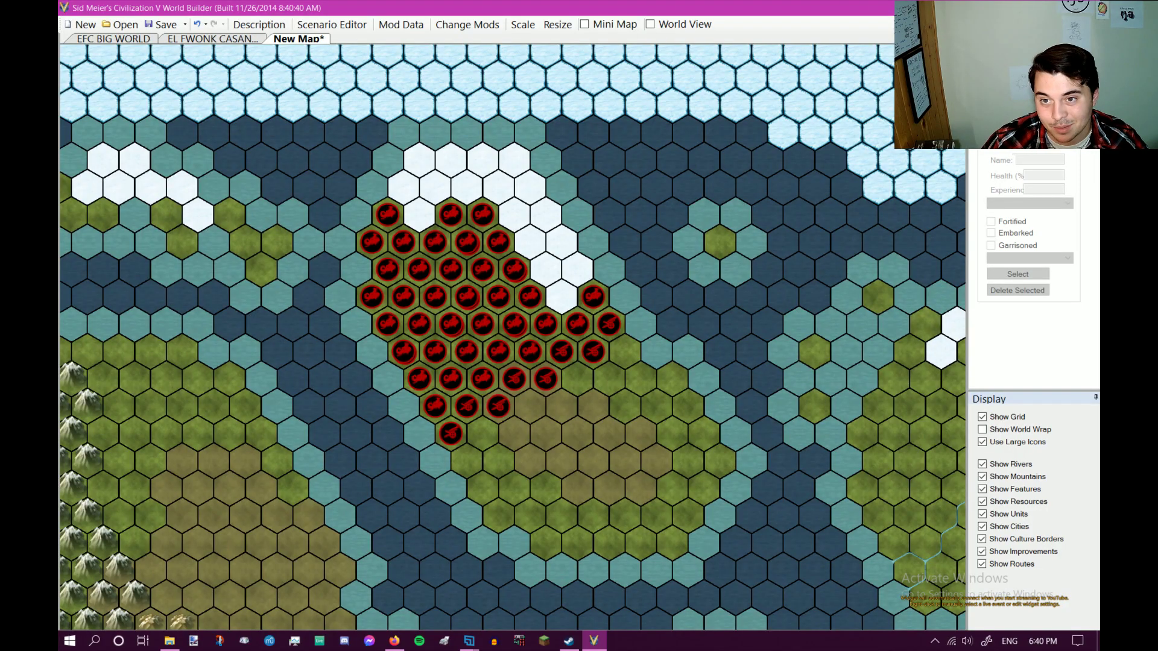
click(1025, 120)
click(1025, 143)
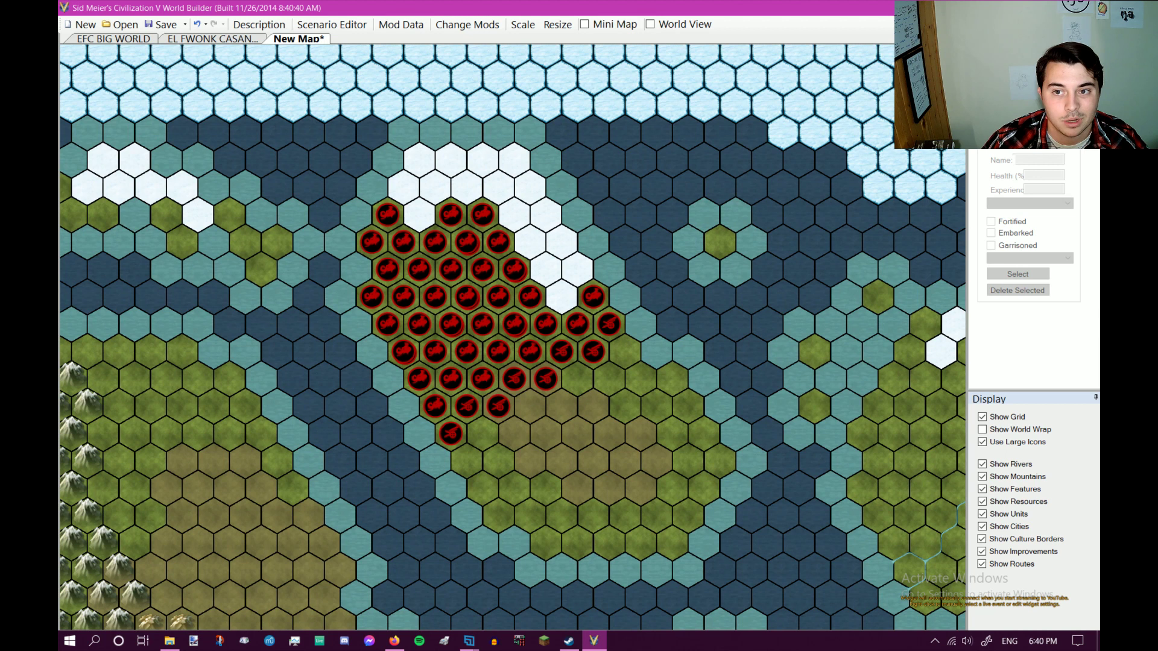
Scatter random resources and goodies over the map and set the world size to Huge.
click(1057, 58)
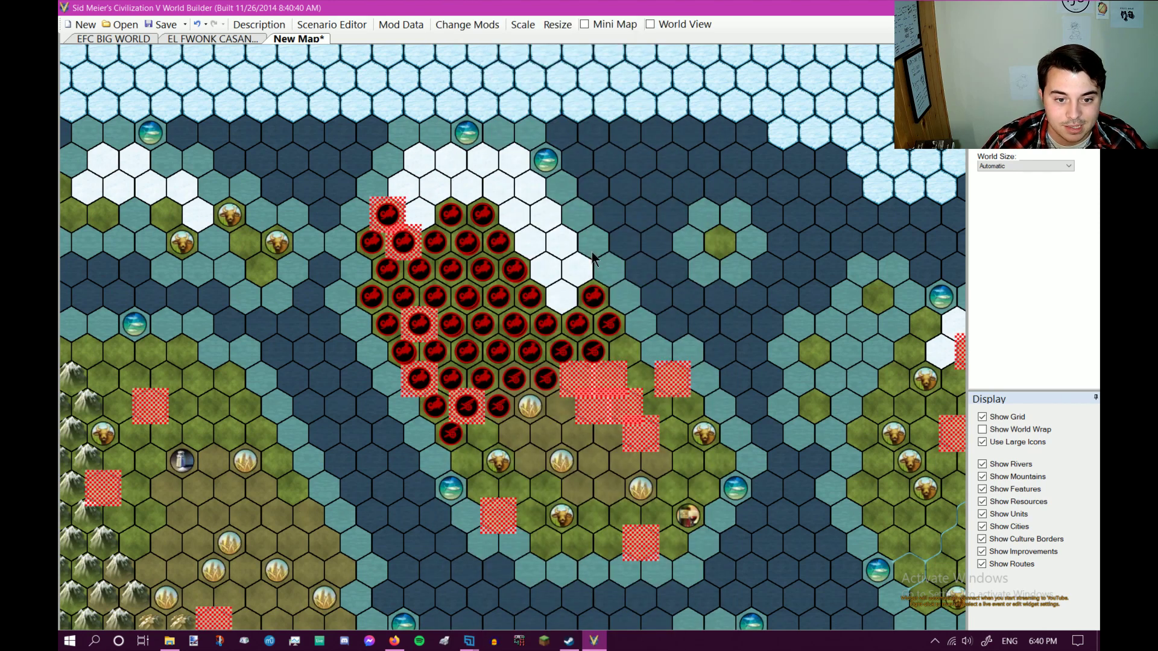
scroll(592, 258, down, 5)
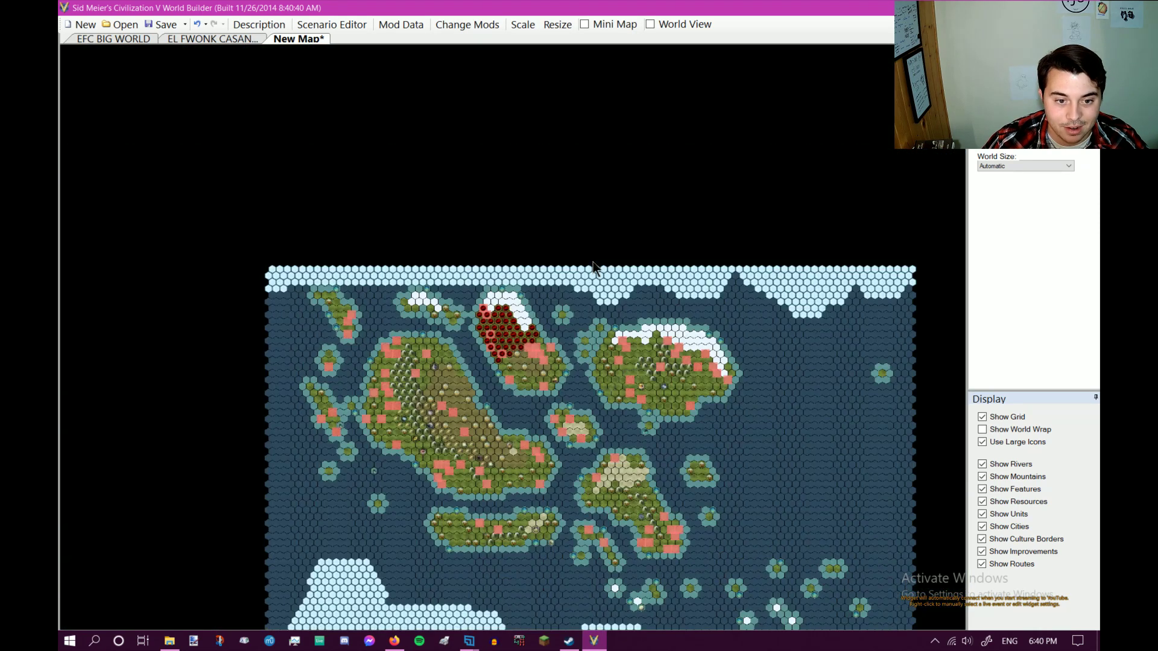
scroll(503, 447, up, 3)
scroll(518, 442, down, 3)
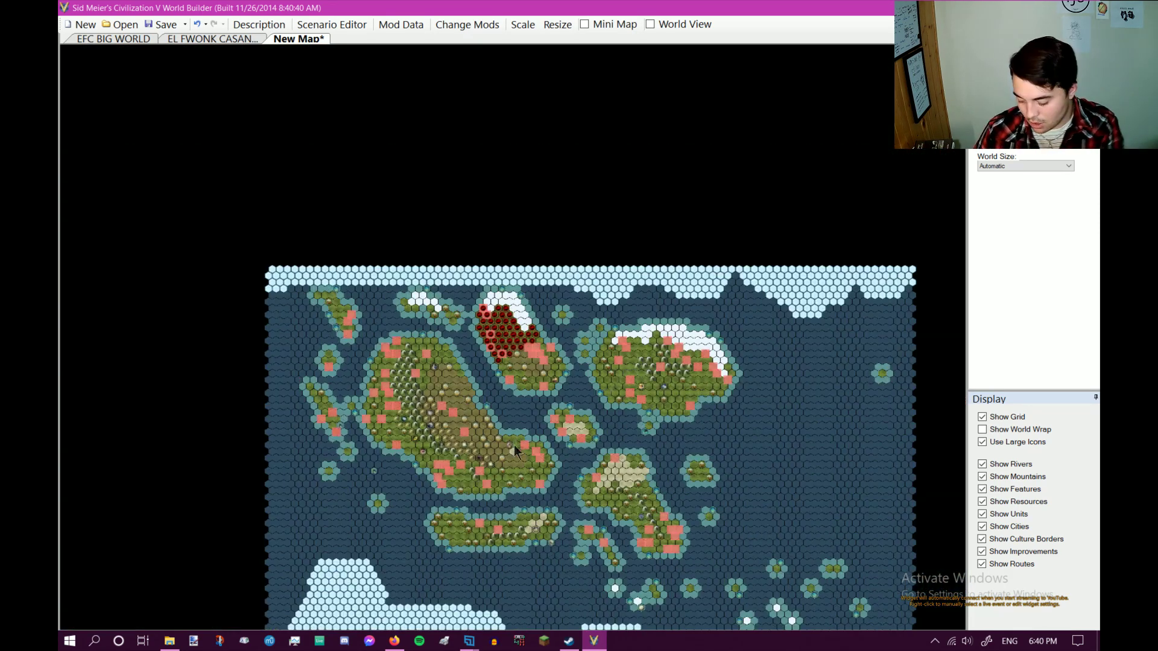
scroll(515, 451, up, 3)
Survey the southern, central and northern landmasses to examine how the scattered resources and goodies are distributed.
key(Down)
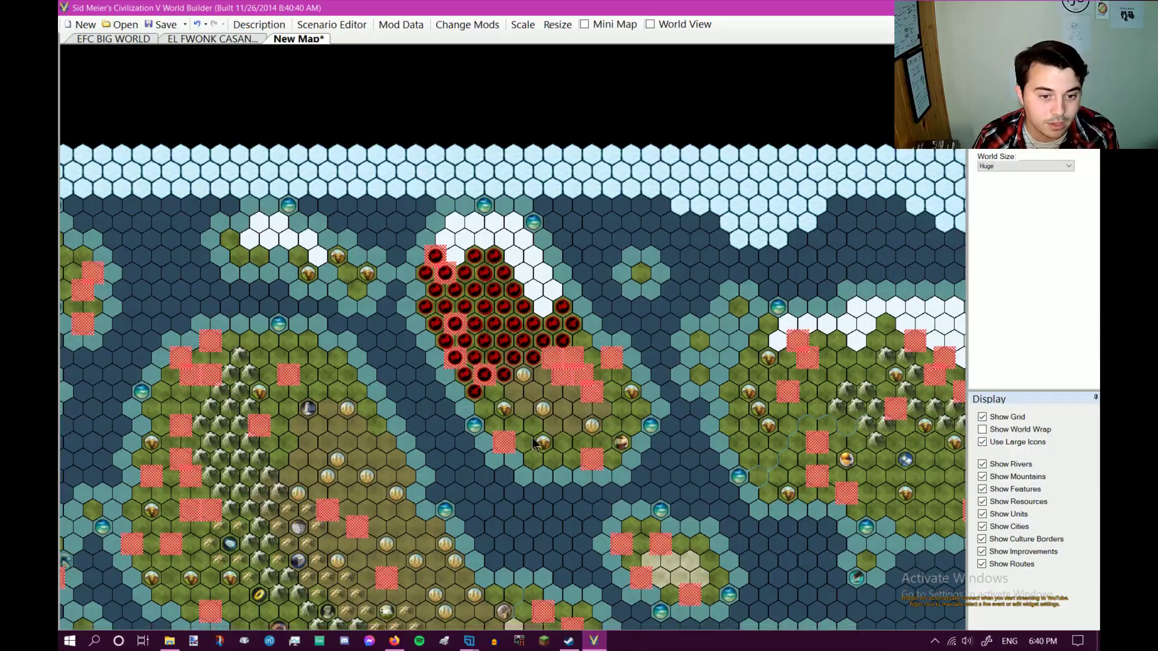
key(Down)
key(Down)
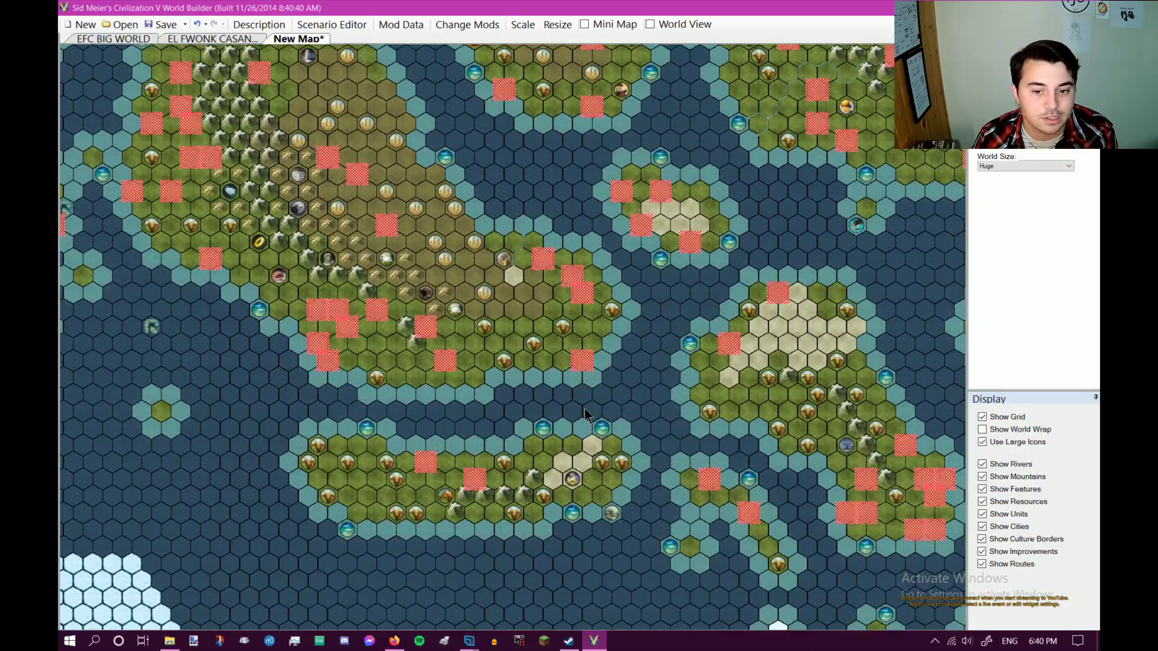
key(Right)
key(Right)
key(Up)
key(Up)
key(Up)
key(Right)
key(Right)
key(Right)
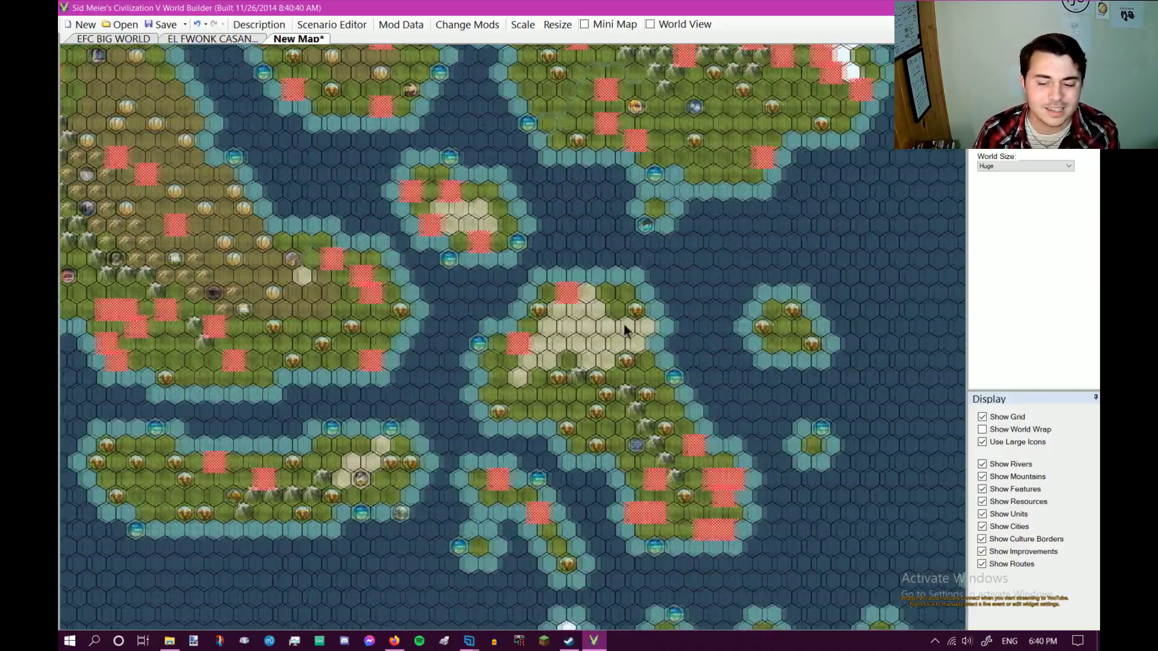
key(Up)
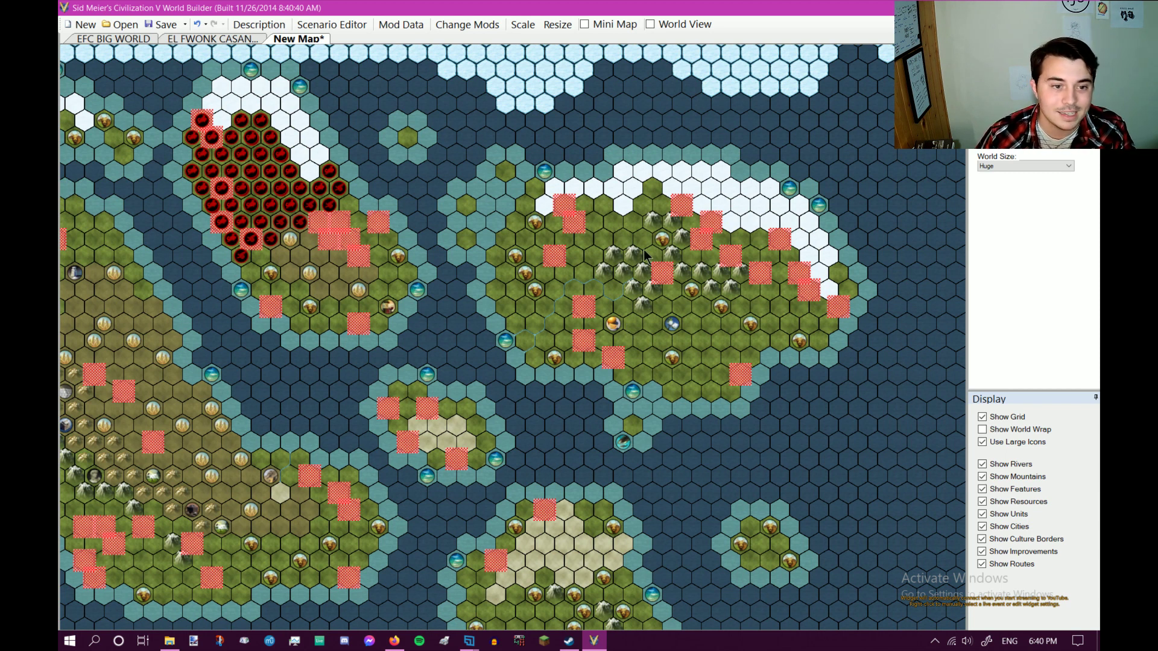
Place extra Iron resources on the eastern landmass's grassland hexes south and east of the mountains.
click(1009, 57)
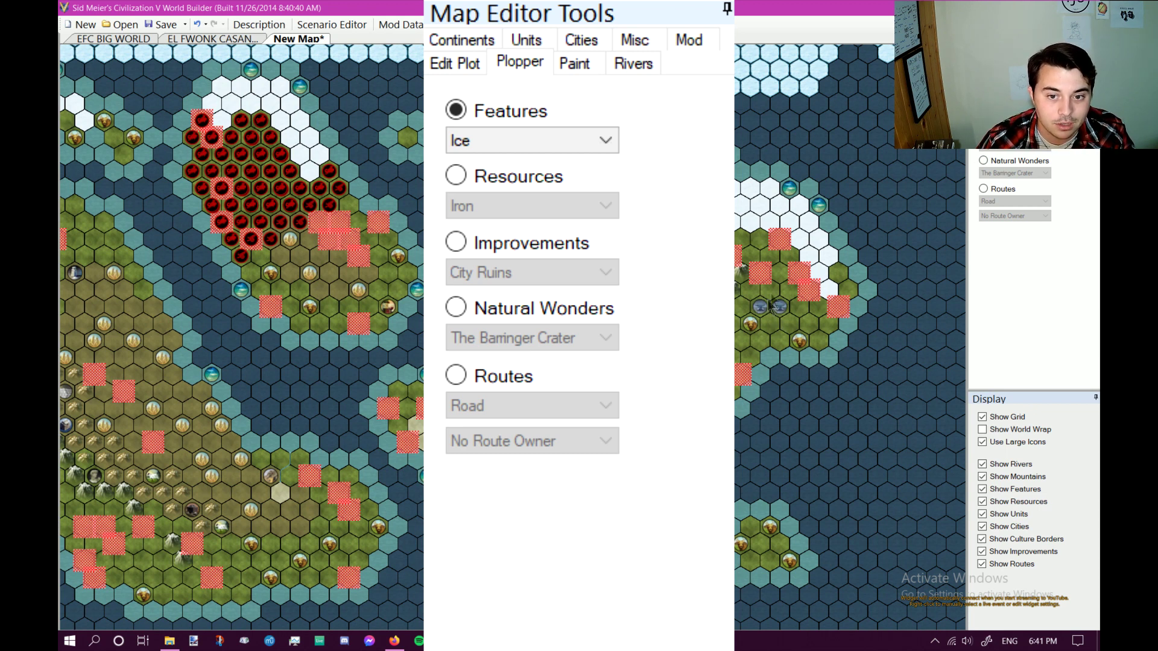
scroll(778, 302, up, 2)
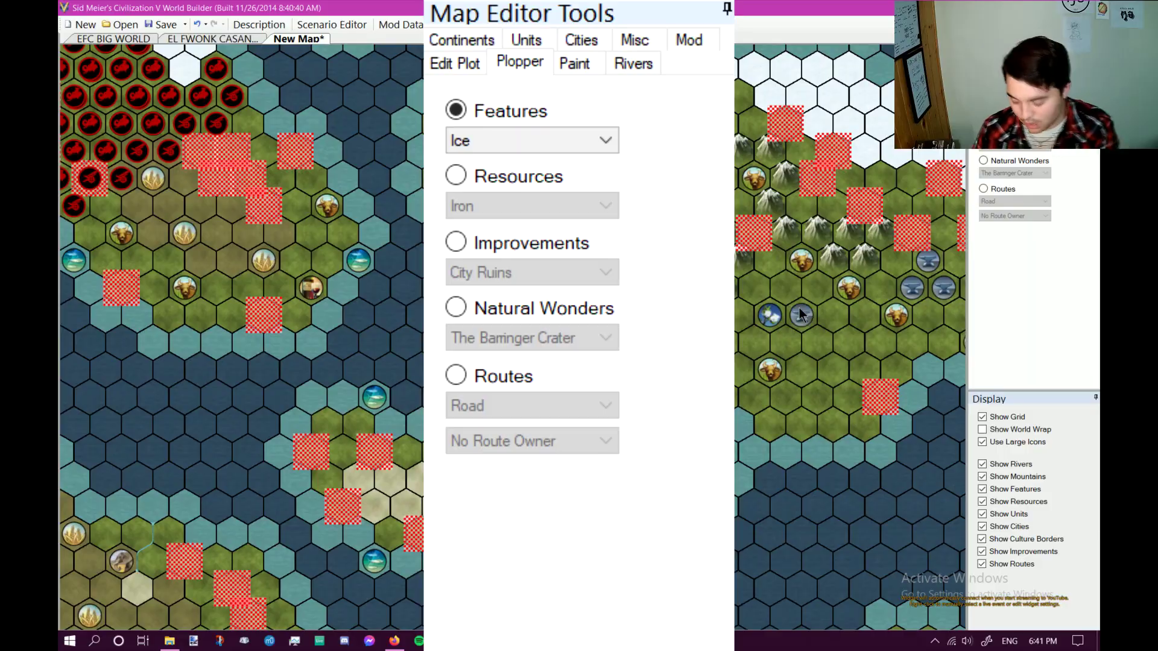
key(Right)
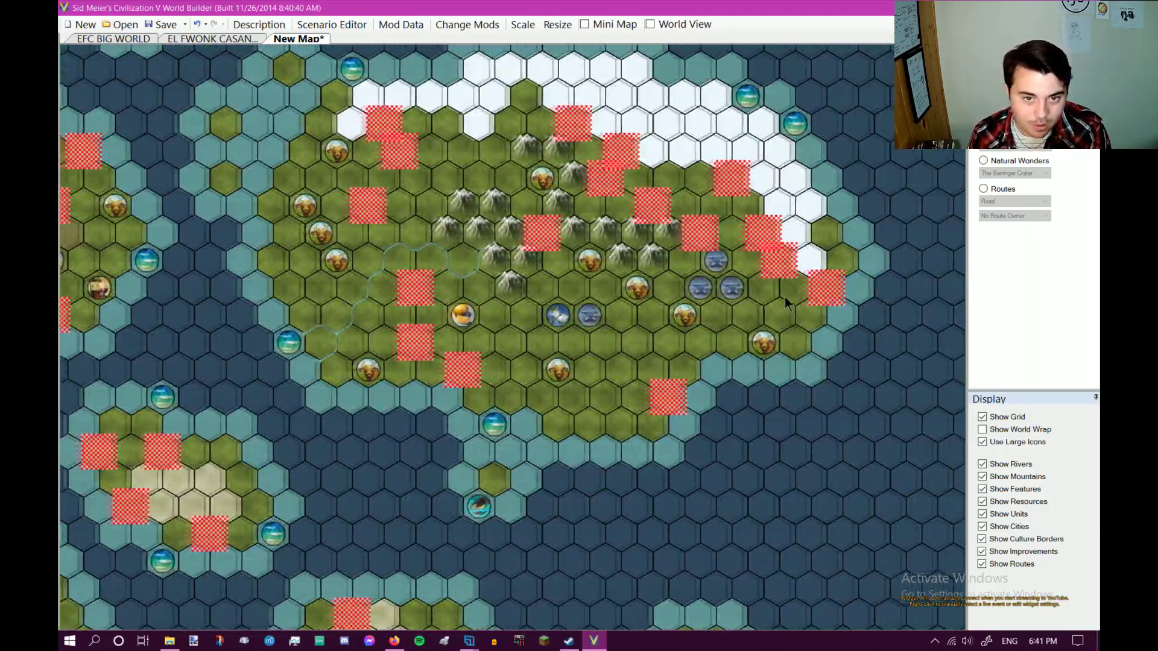
scroll(648, 257, up, 3)
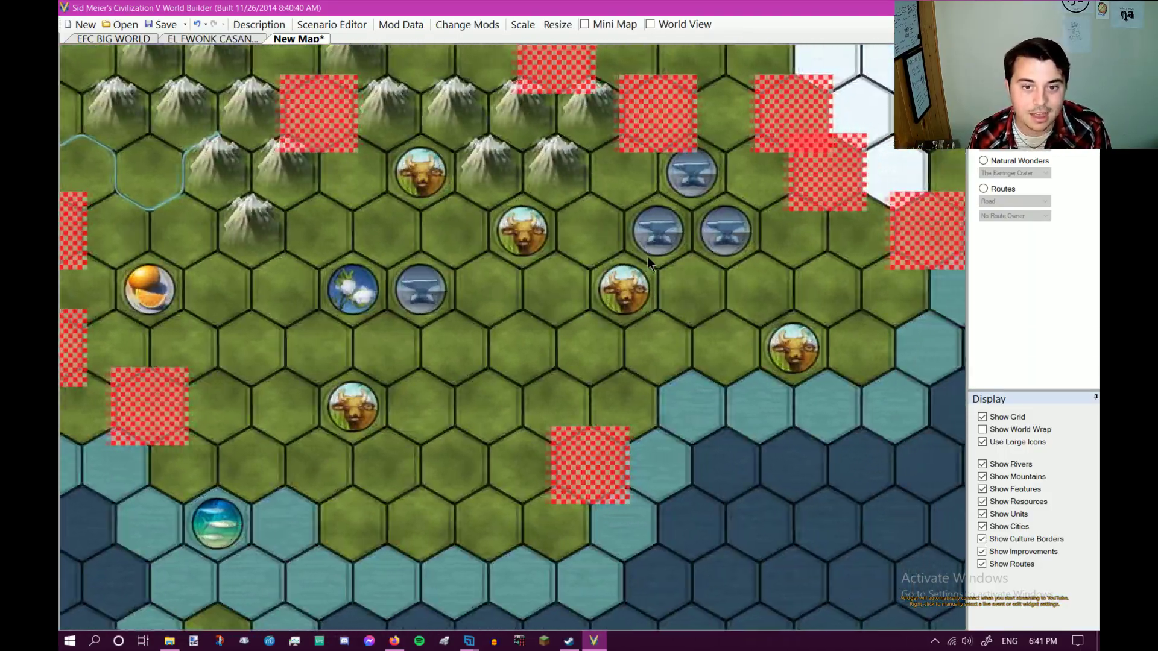
key(Right)
key(Up)
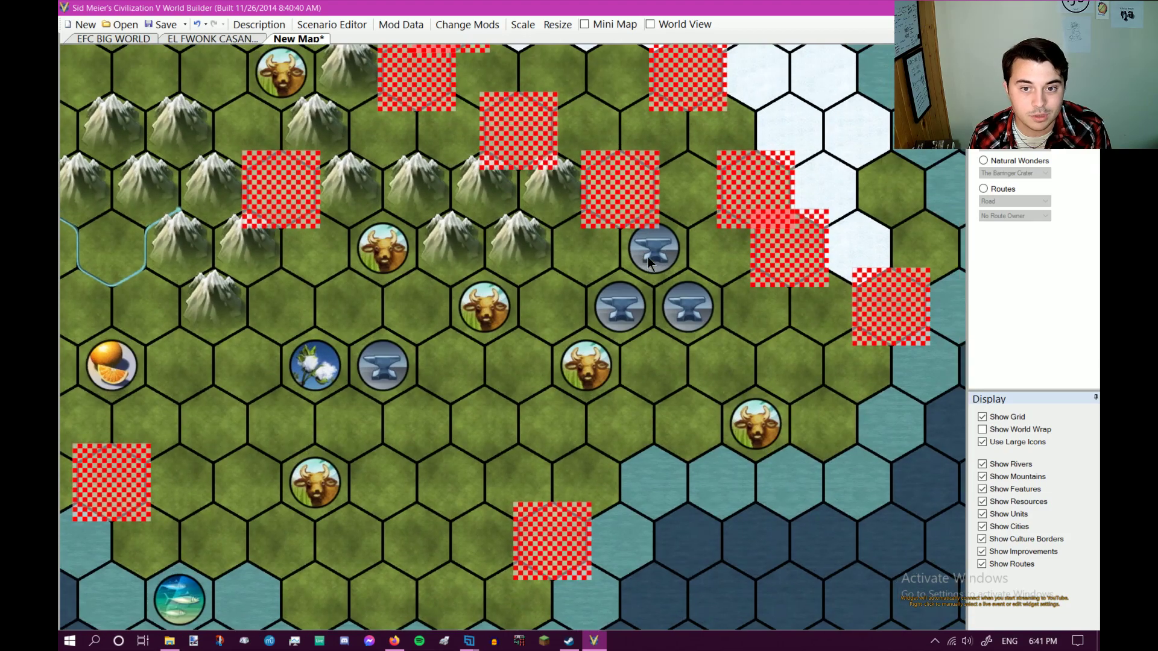
key(Right)
key(Up)
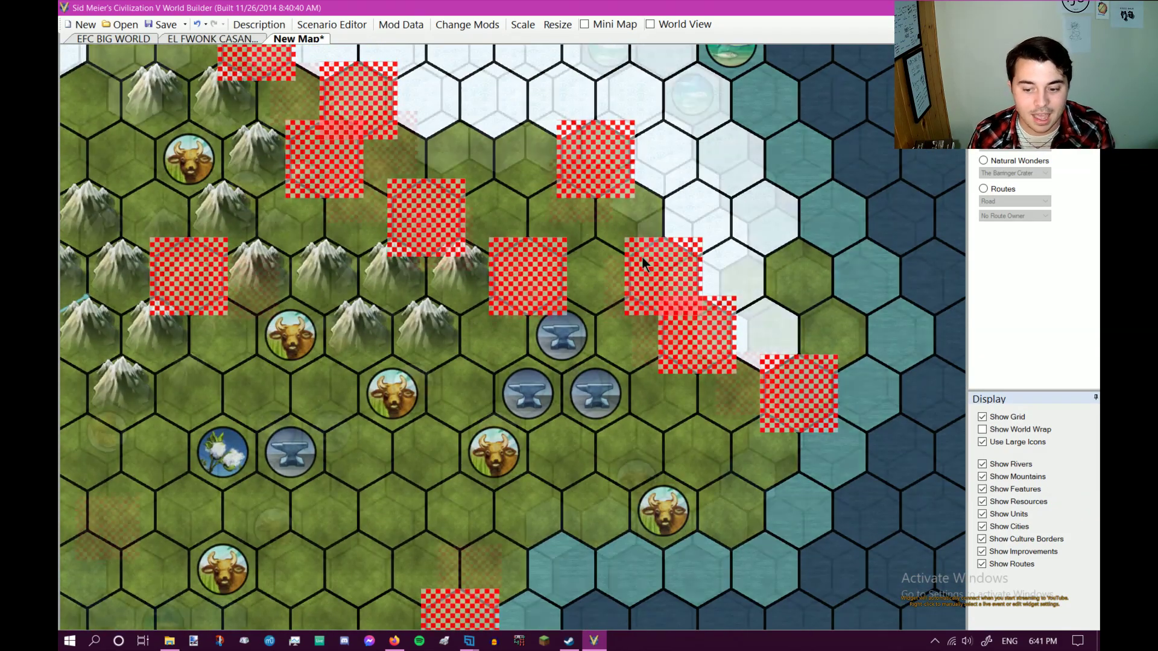
scroll(643, 259, down, 1)
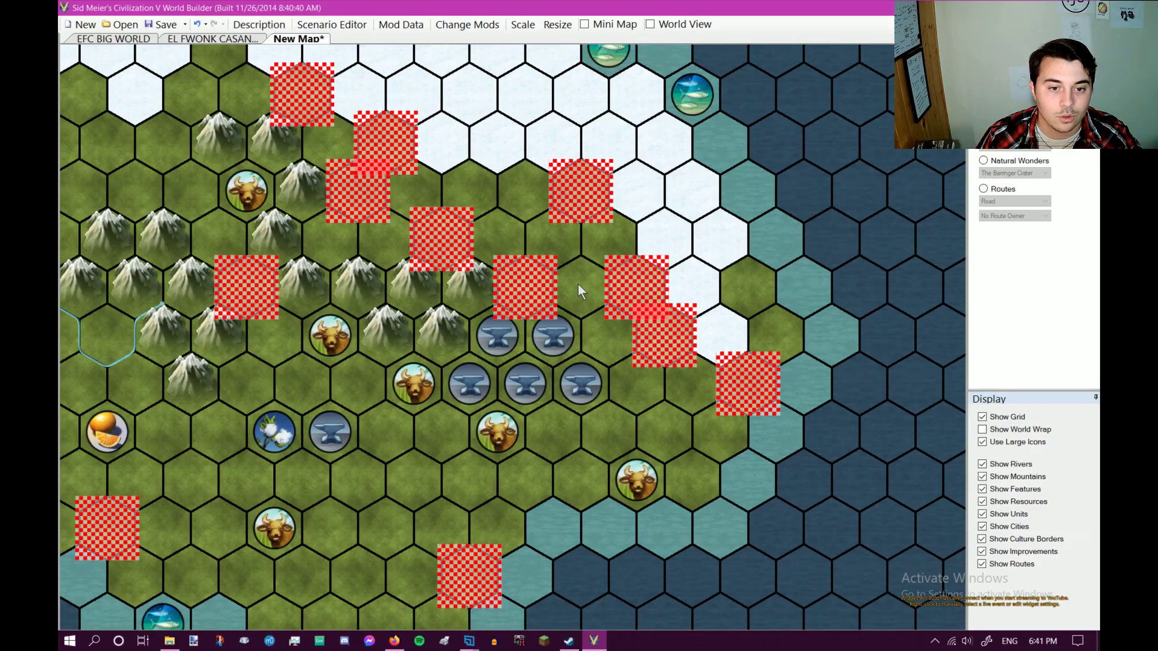
click(579, 289)
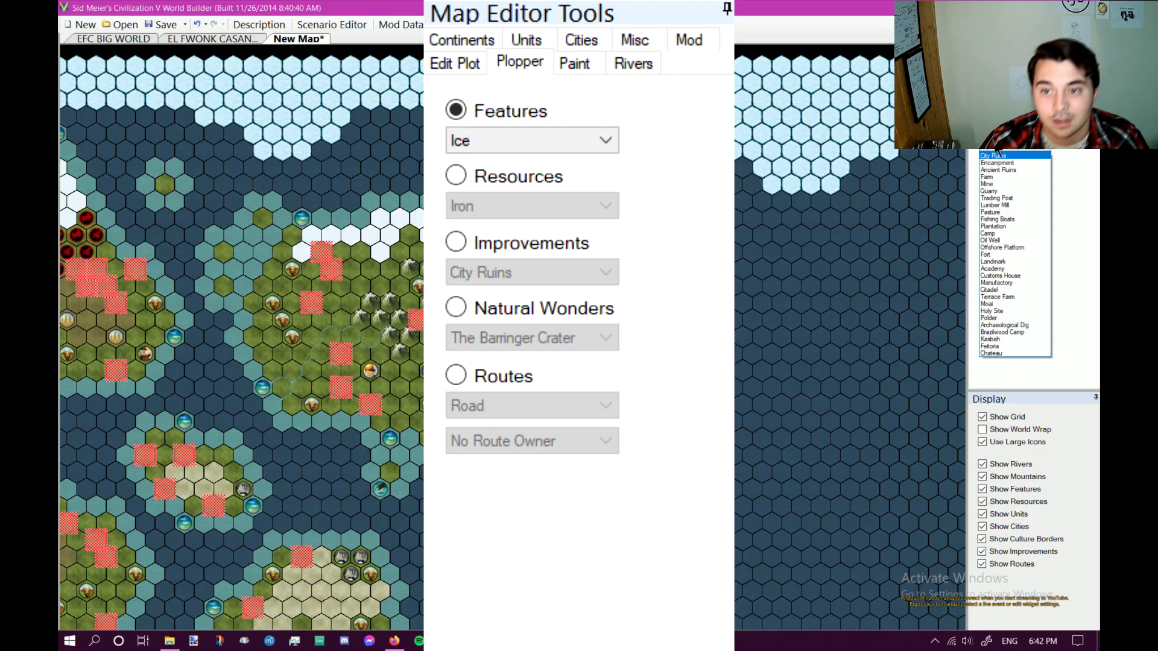
Look through the available improvement types and the Road route and route owner options.
click(996, 150)
click(989, 189)
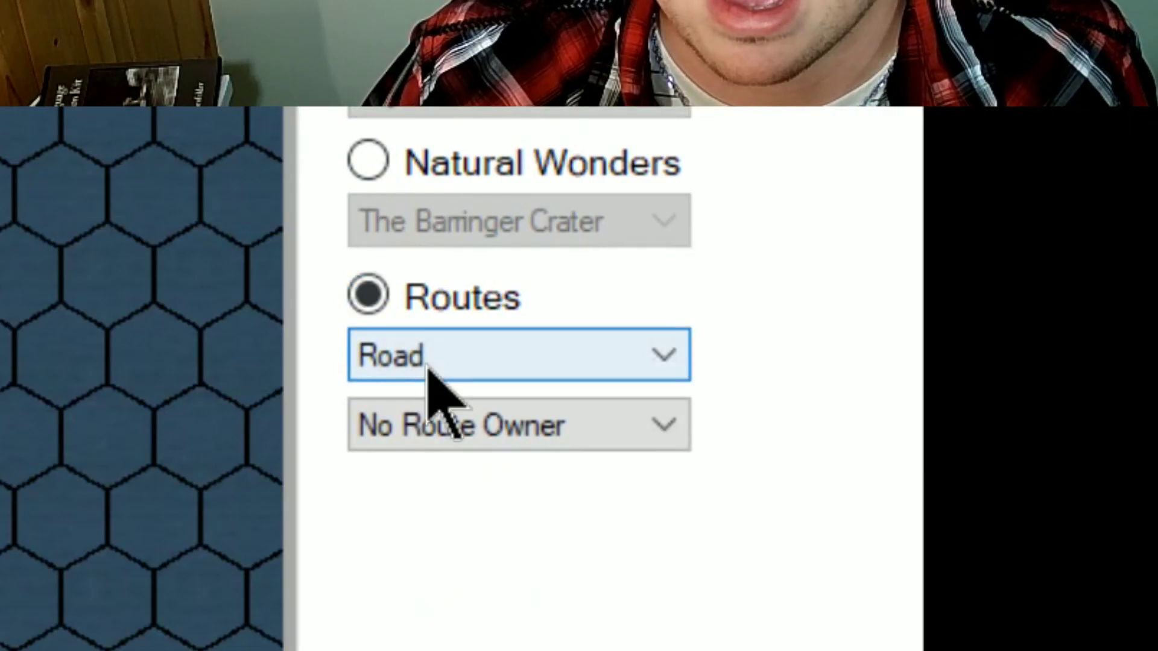
click(996, 203)
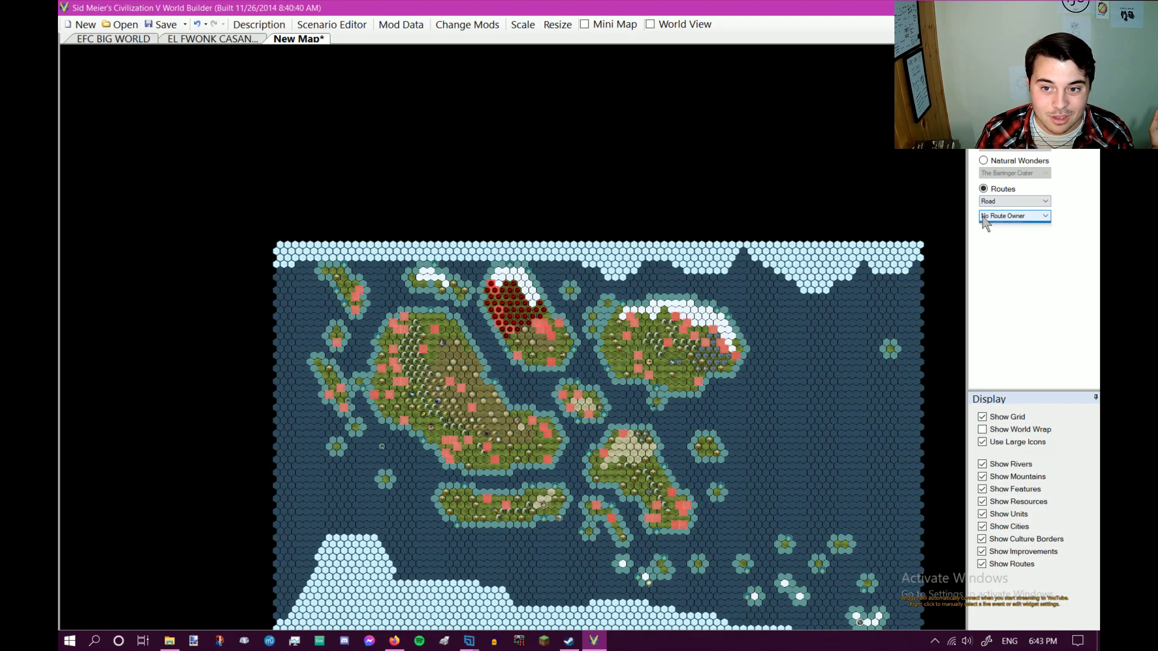
click(985, 223)
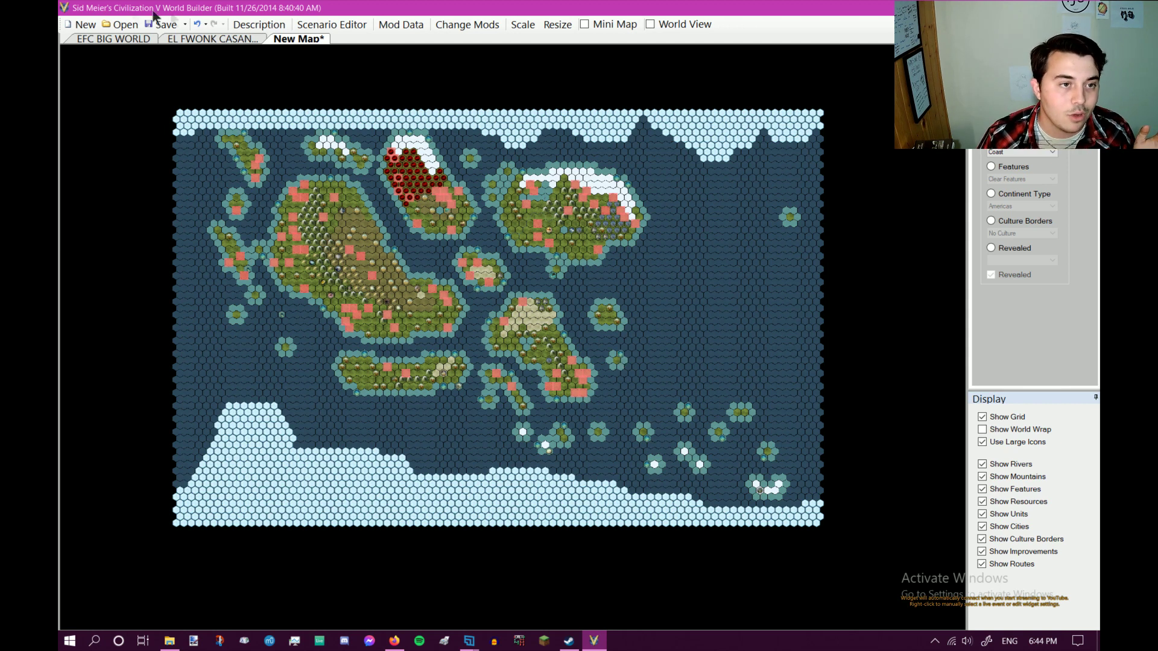
View the EL FWONK CASANOSIA V1 map as a finished example, and return to the new map.
click(196, 39)
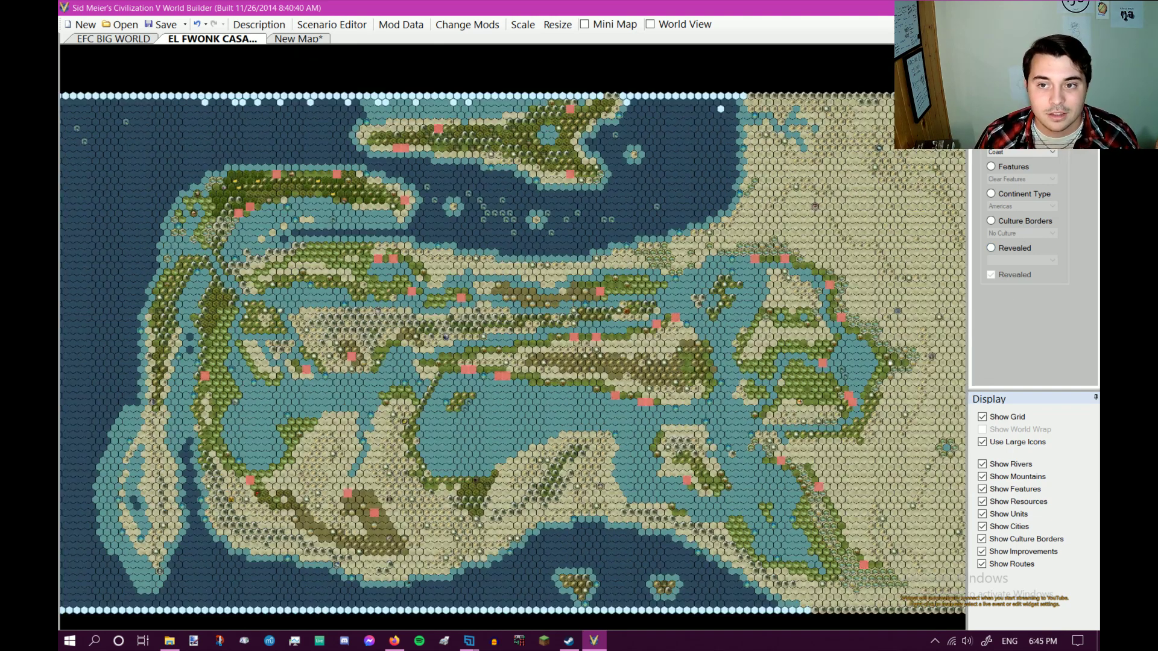
click(302, 39)
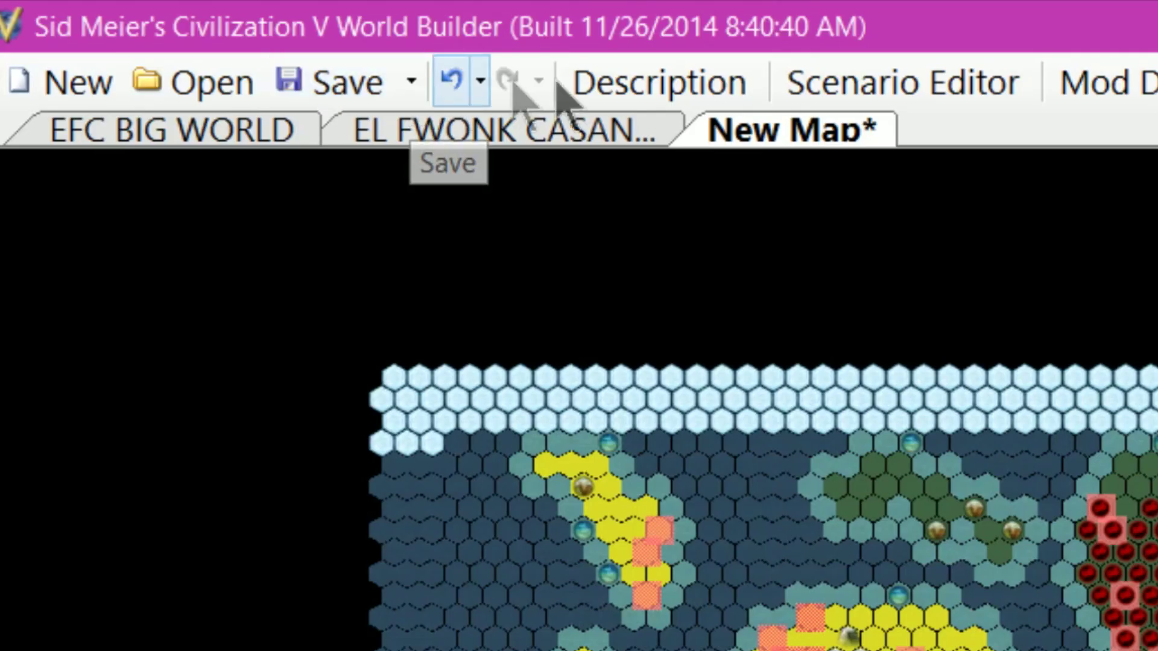
Enter Thiccapelago as the map name in the map description.
click(253, 26)
click(541, 217)
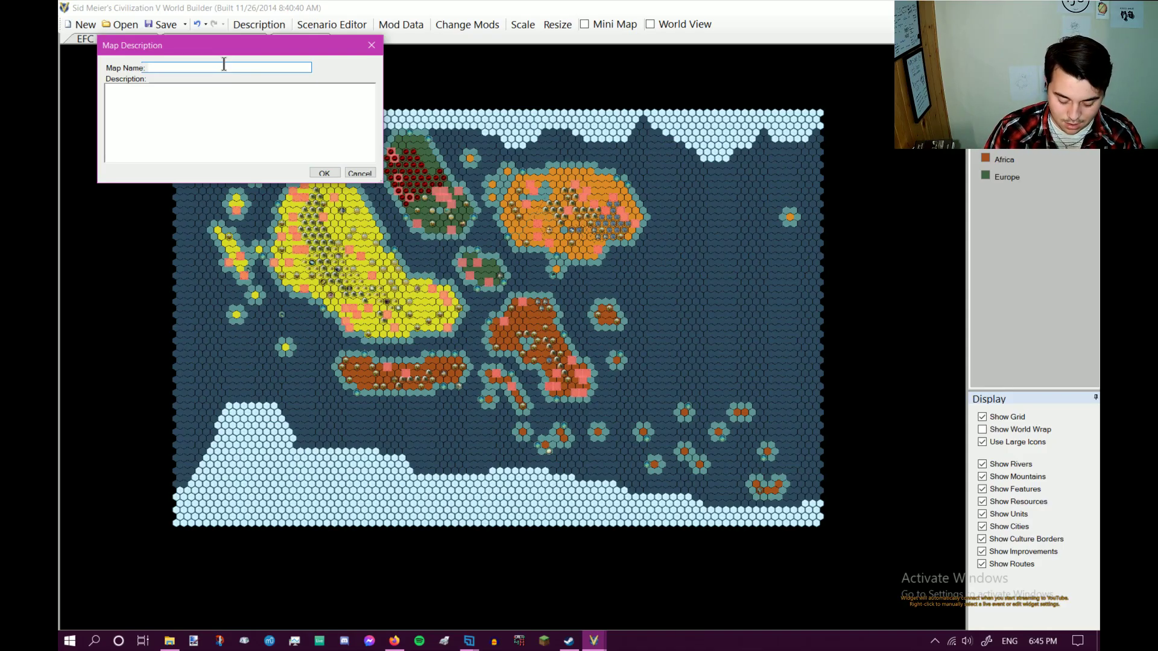
text(niccapelago)
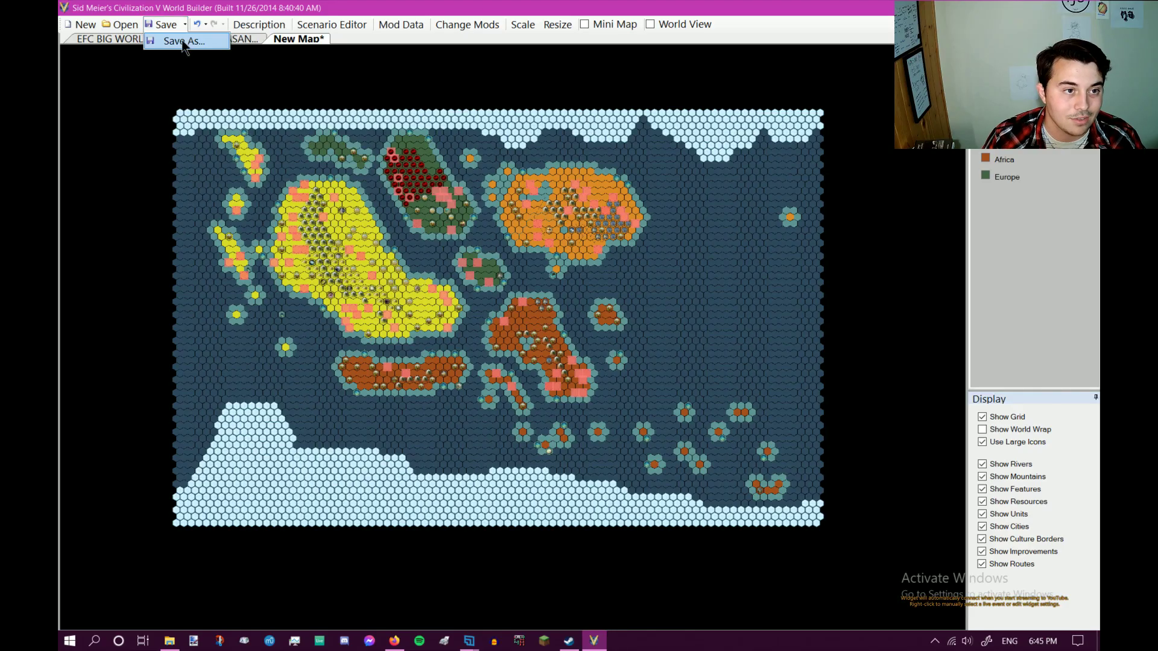
Save the map as a Civilization V Map file named Thiccapelago in the Maps folder.
click(181, 24)
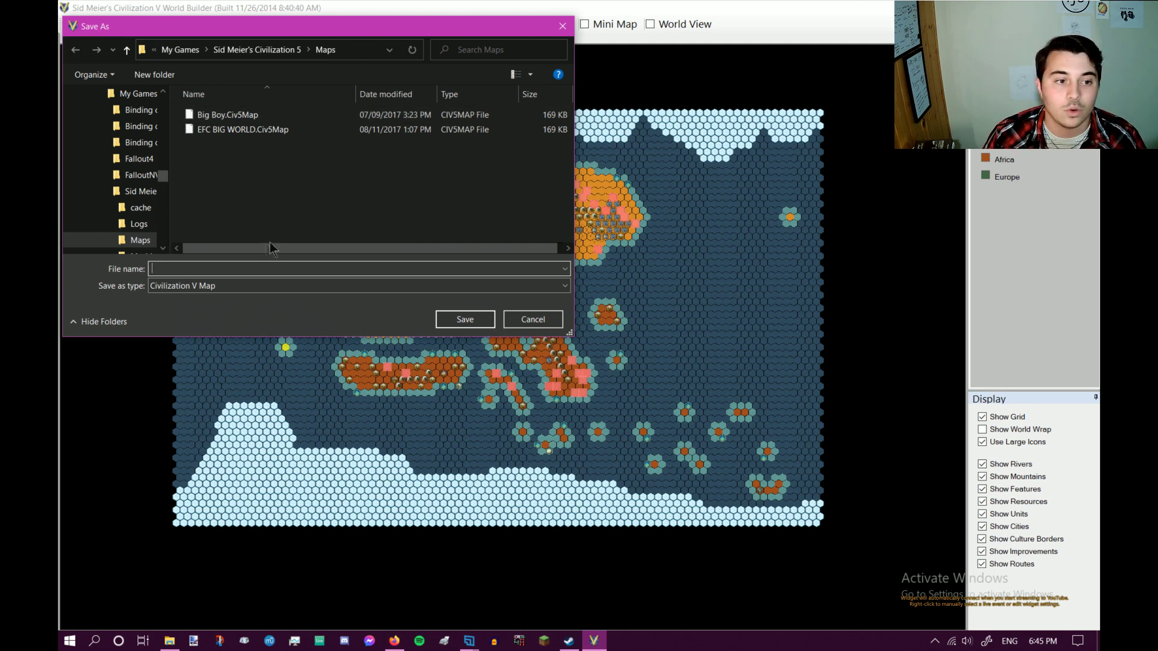
text(Thiccapela)
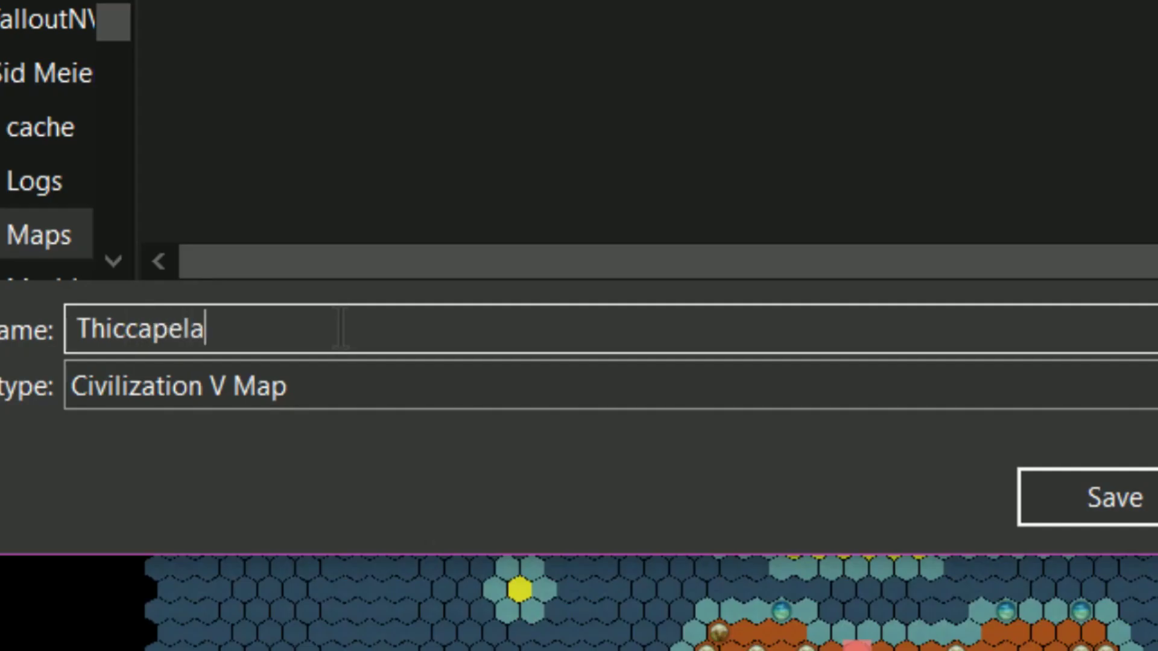
text(go)
key(Return)
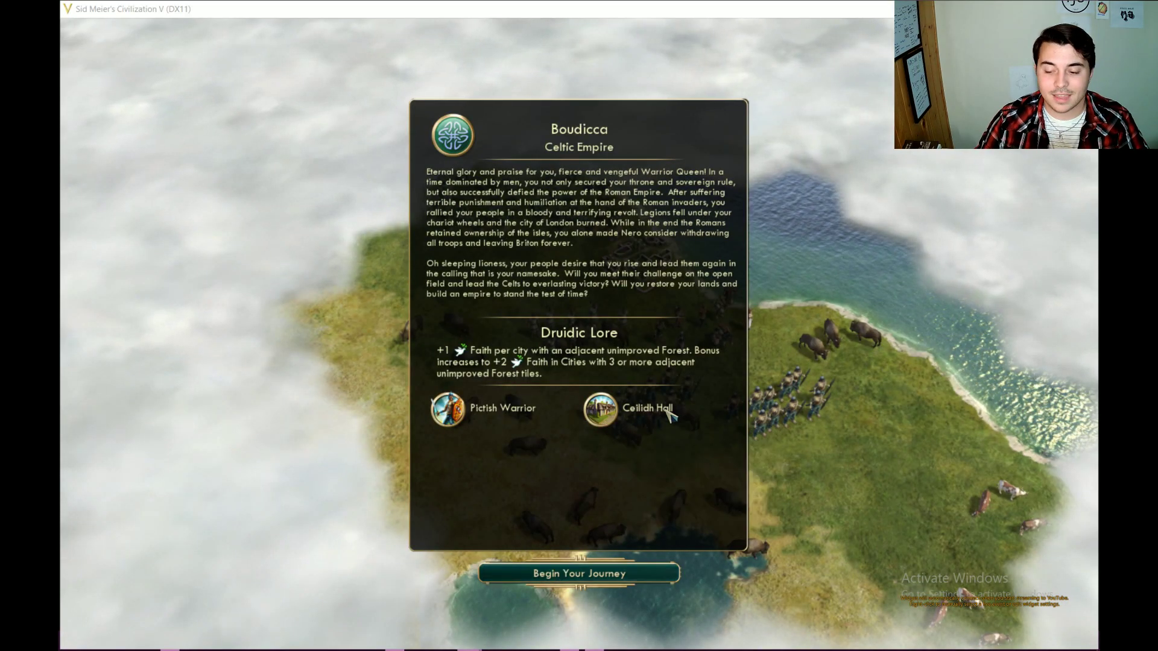
Switch to Civilization V, begin the game as Boudicca of the Celtic Empire and dismiss the Lake Victoria discovery notice.
click(567, 576)
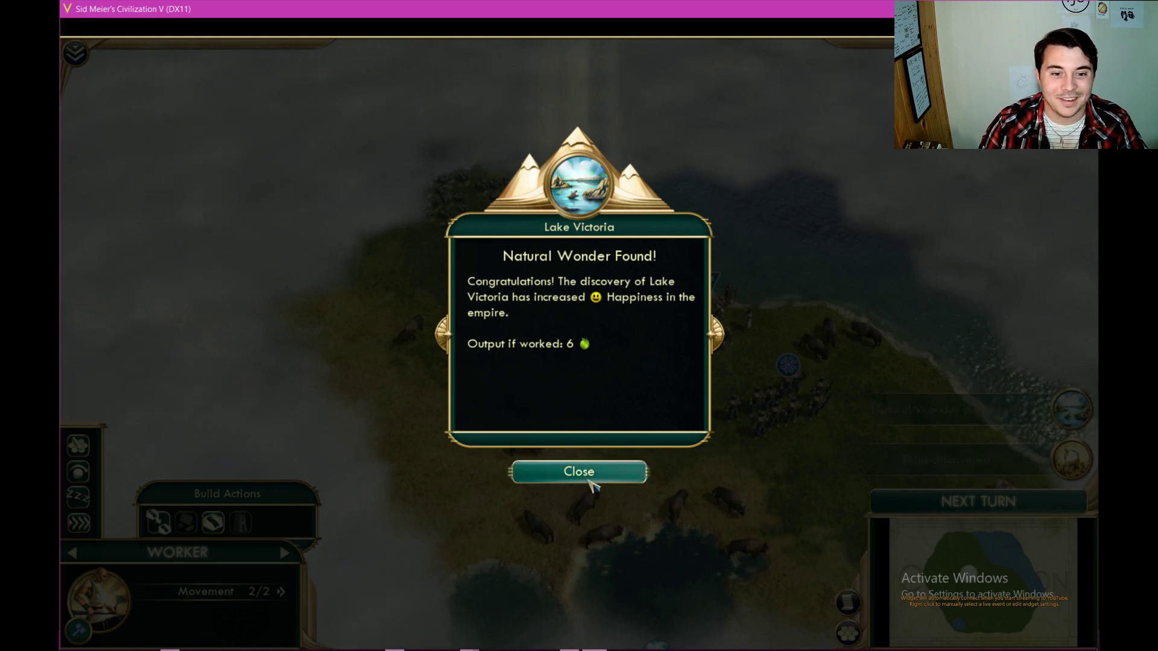
click(579, 472)
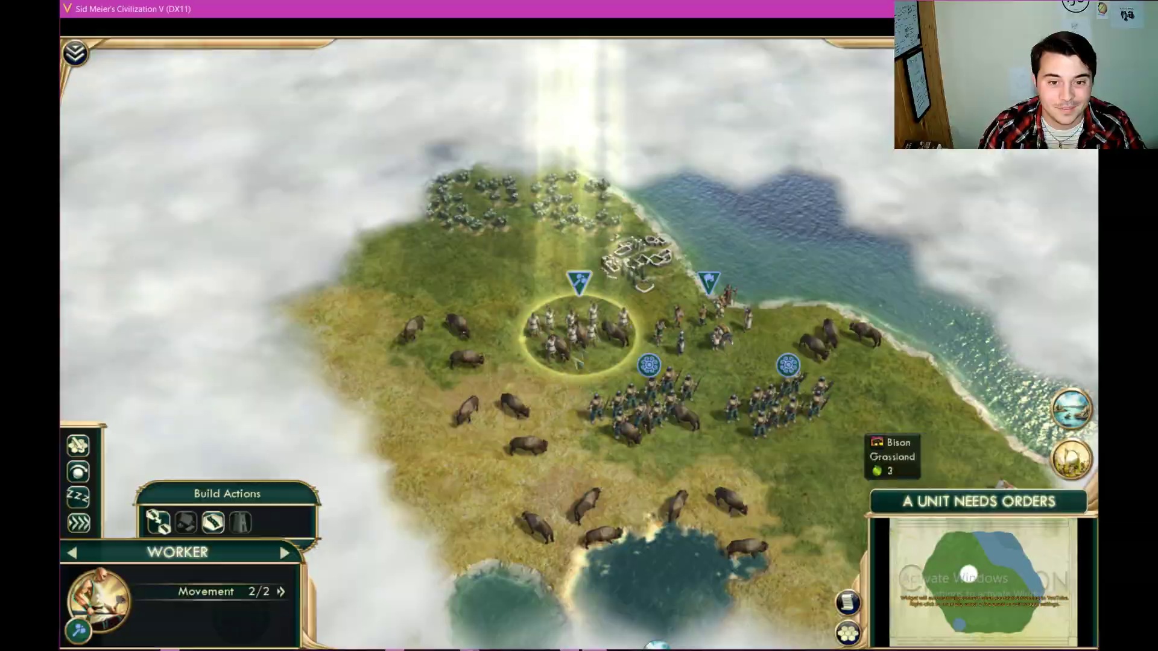